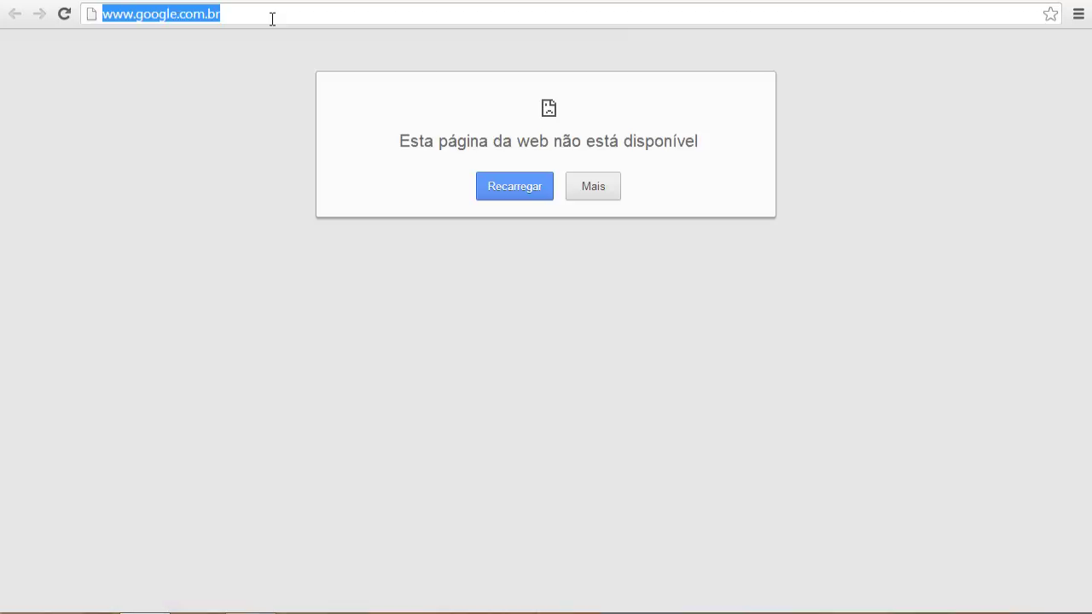
- Open the device's configuration page at 10.0.0.1 and log in with the prefilled credentials
text(.0.0.1)
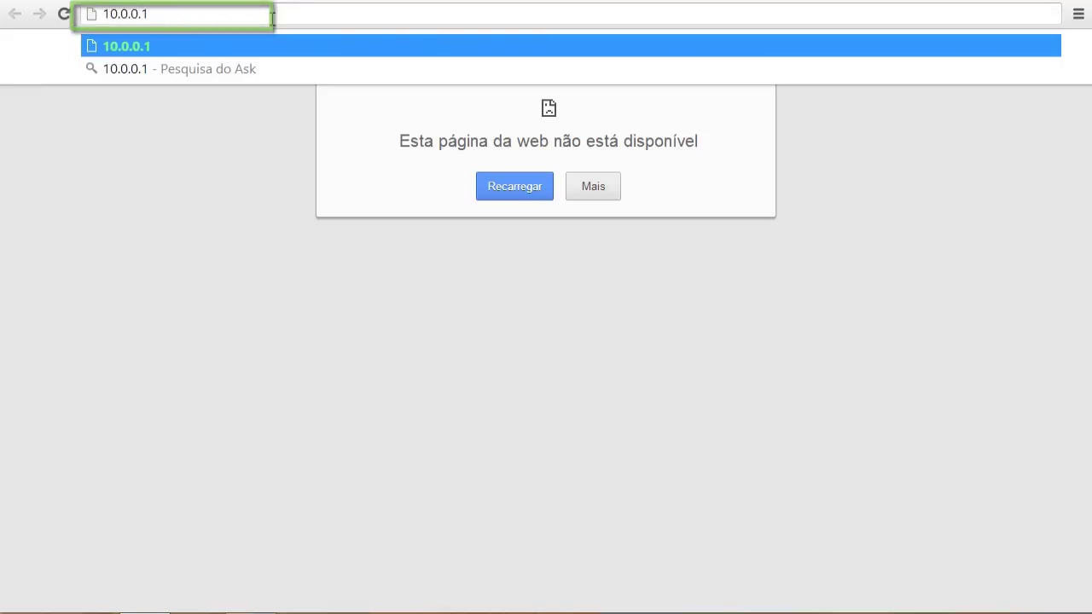
key(Return)
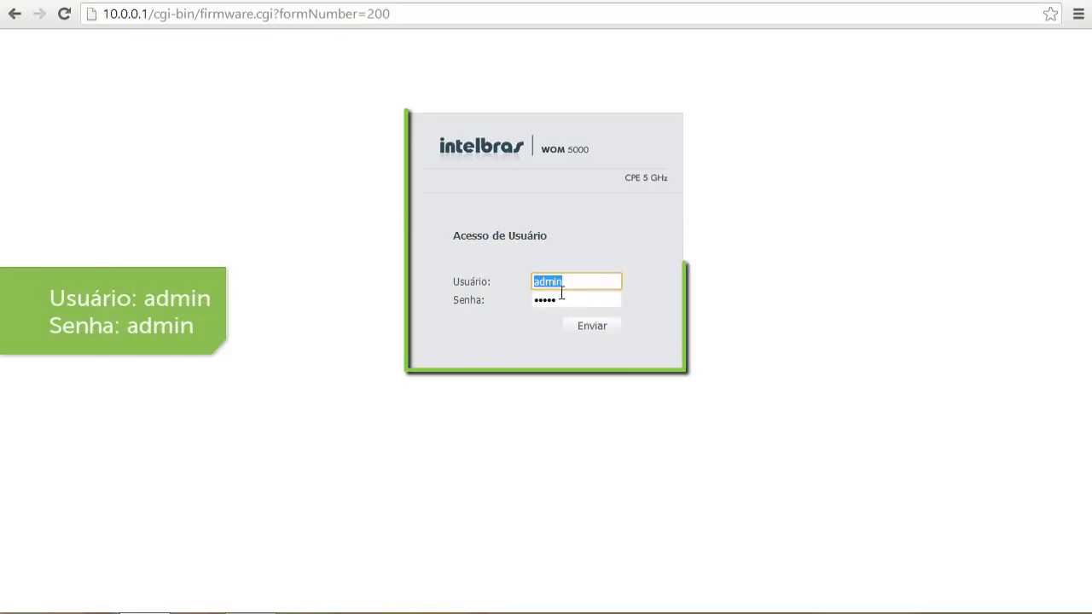
click(590, 329)
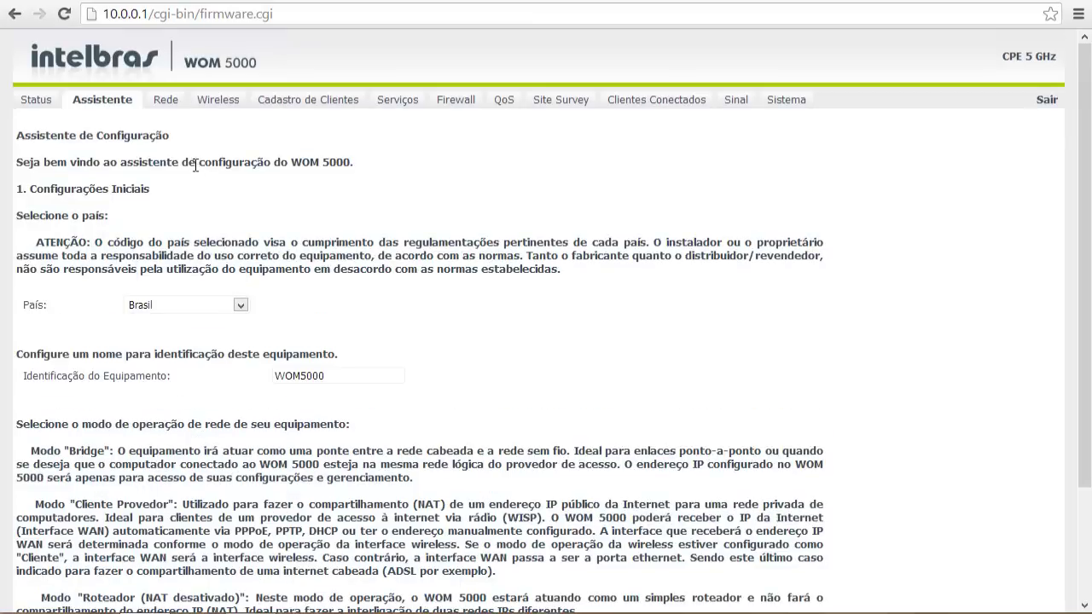
- Review the available network operation modes, leaving Cliente Provedor selected
click(166, 100)
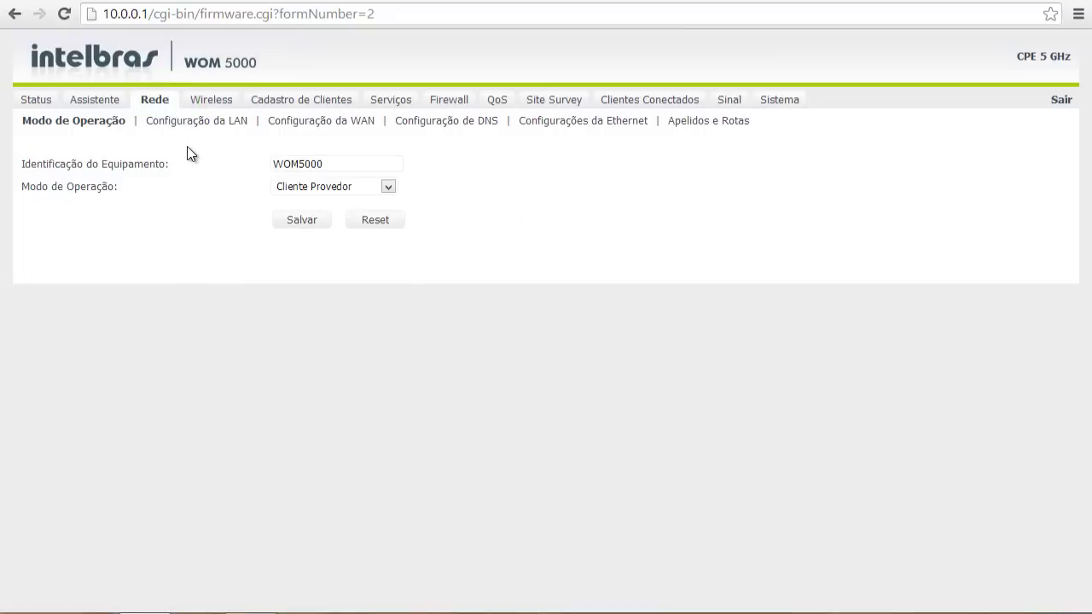
click(389, 187)
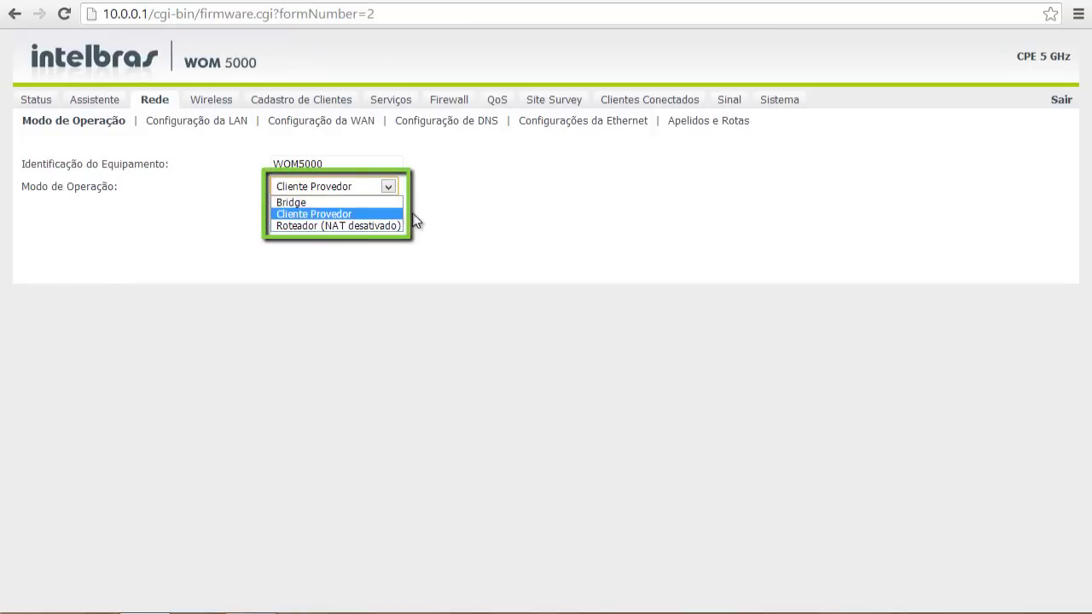
click(418, 219)
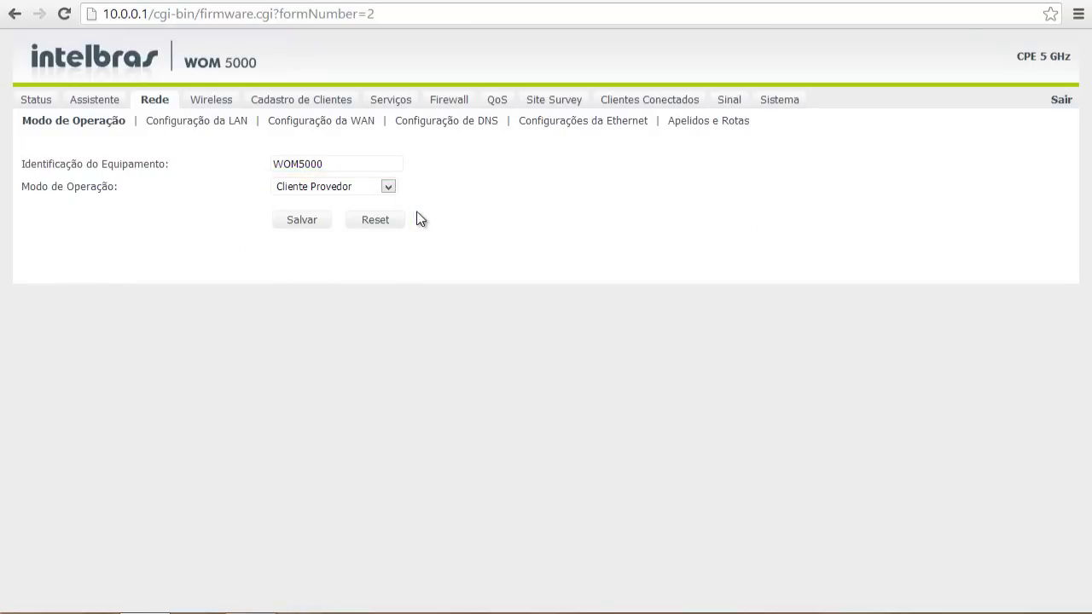
- Set the WAN configuration type to PPPOE, enter the PPPoE username and password, and save
click(320, 128)
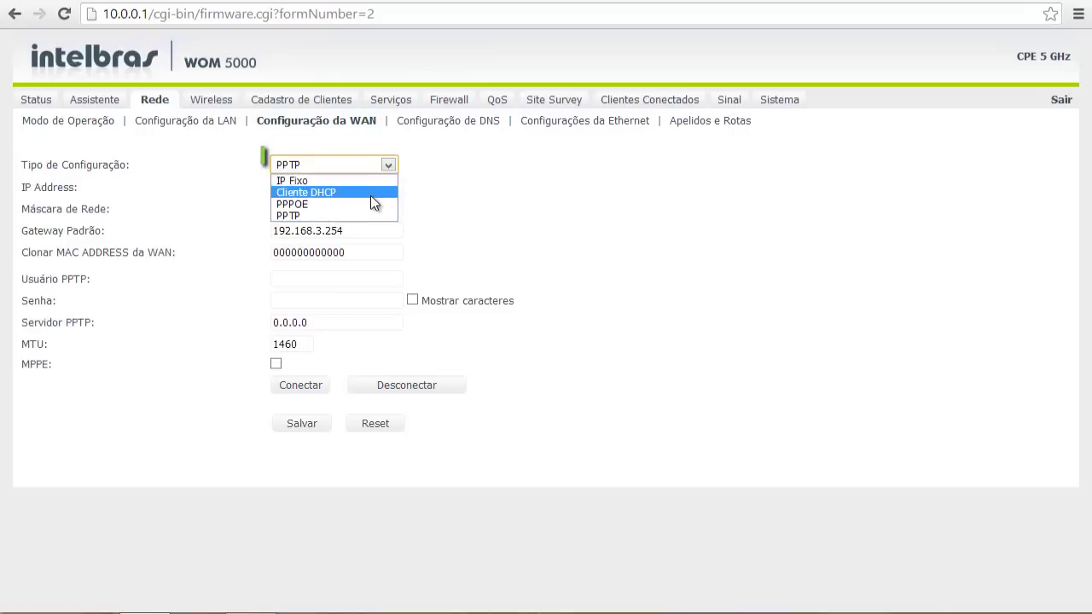
click(373, 209)
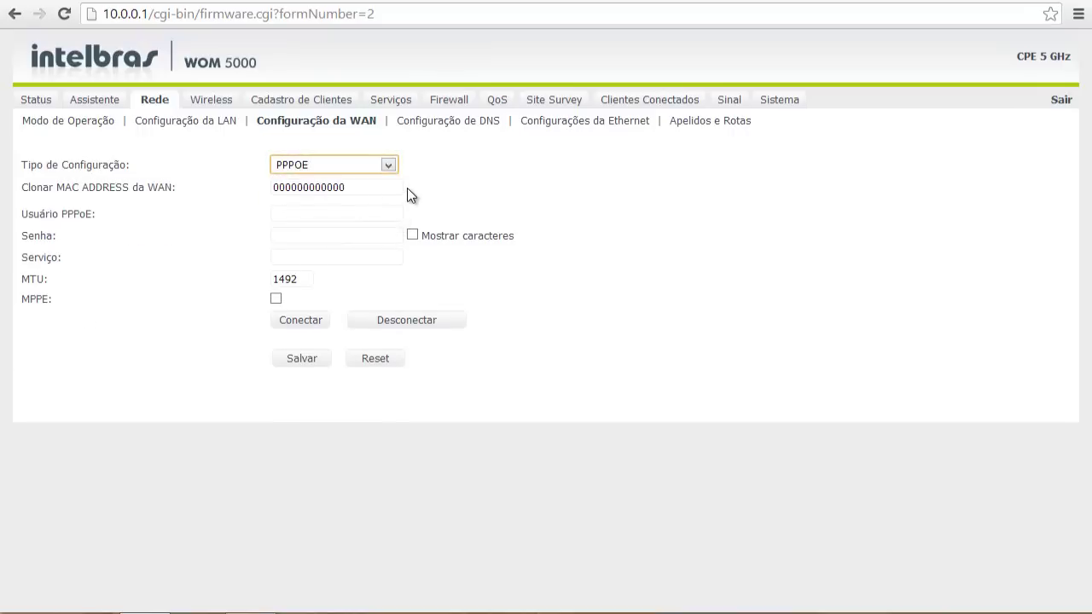
click(361, 213)
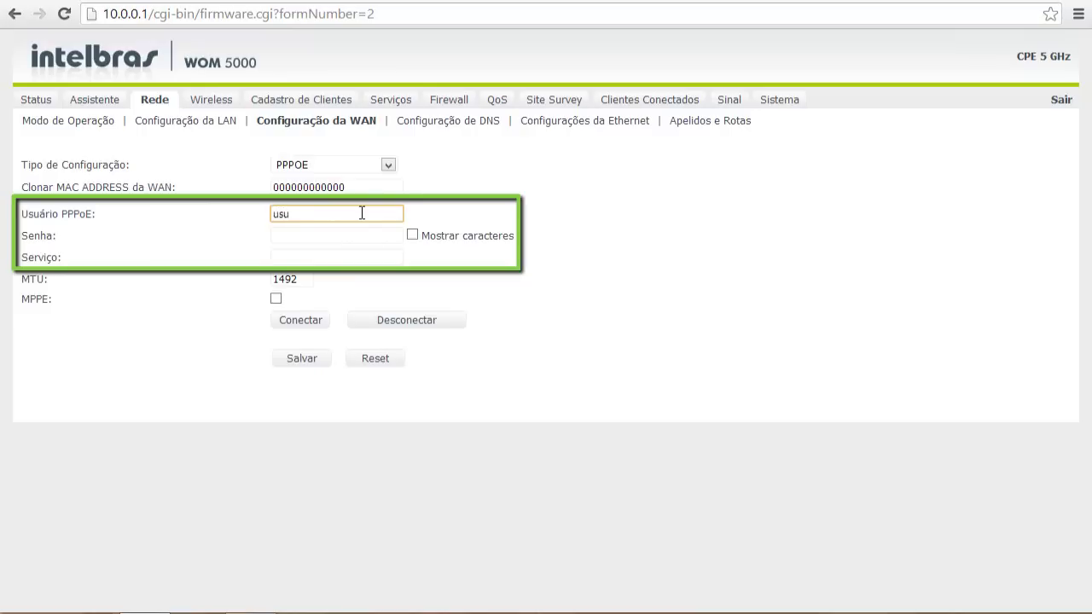
text(usuário)
click(337, 234)
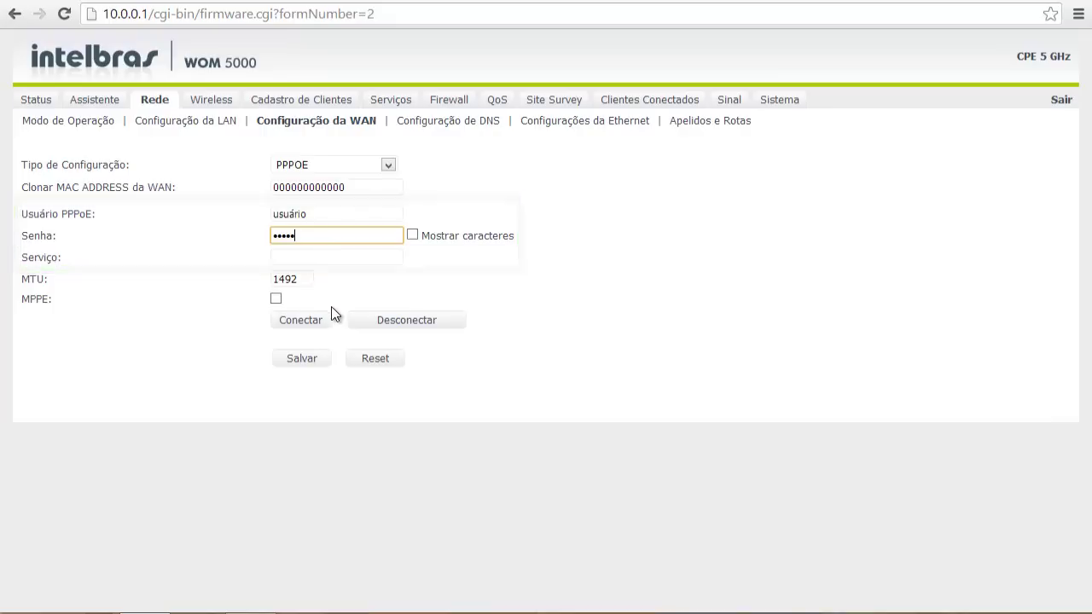
click(315, 361)
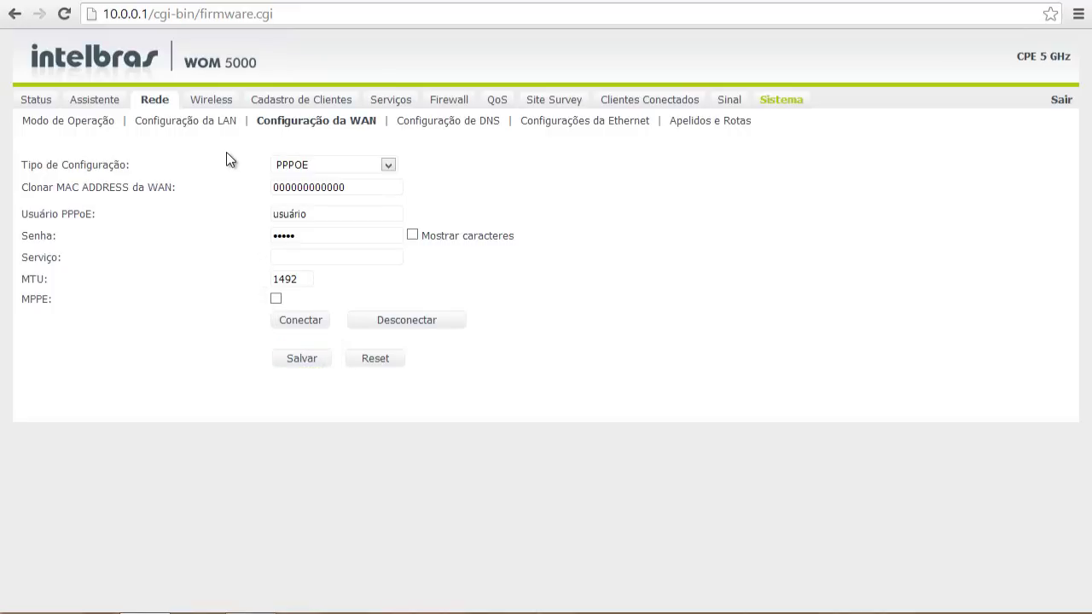
- Select Cliente as the operation mode in the basic wireless settings
click(216, 103)
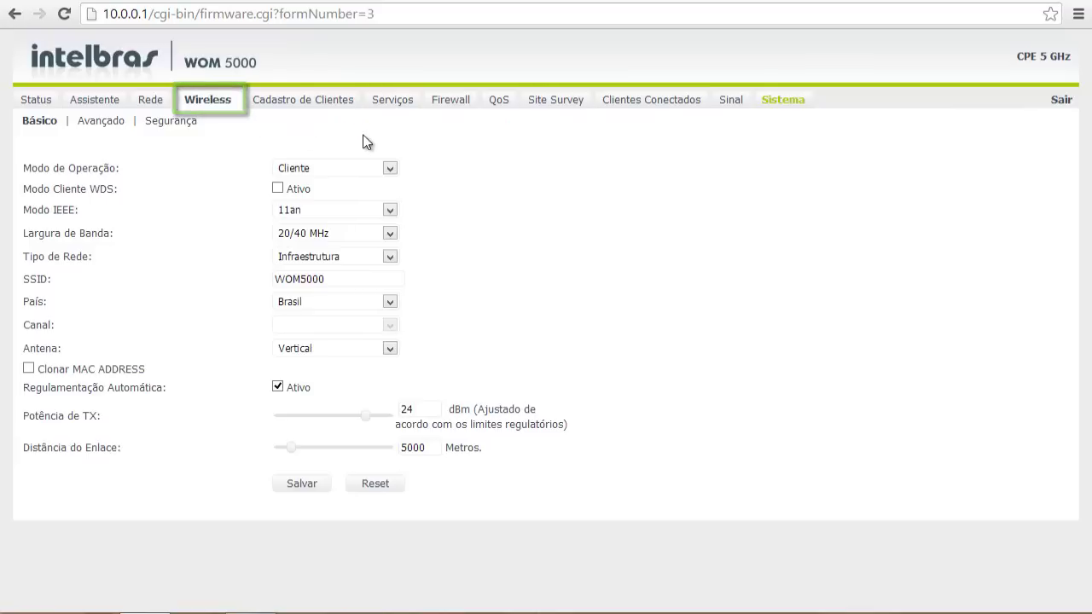
click(394, 174)
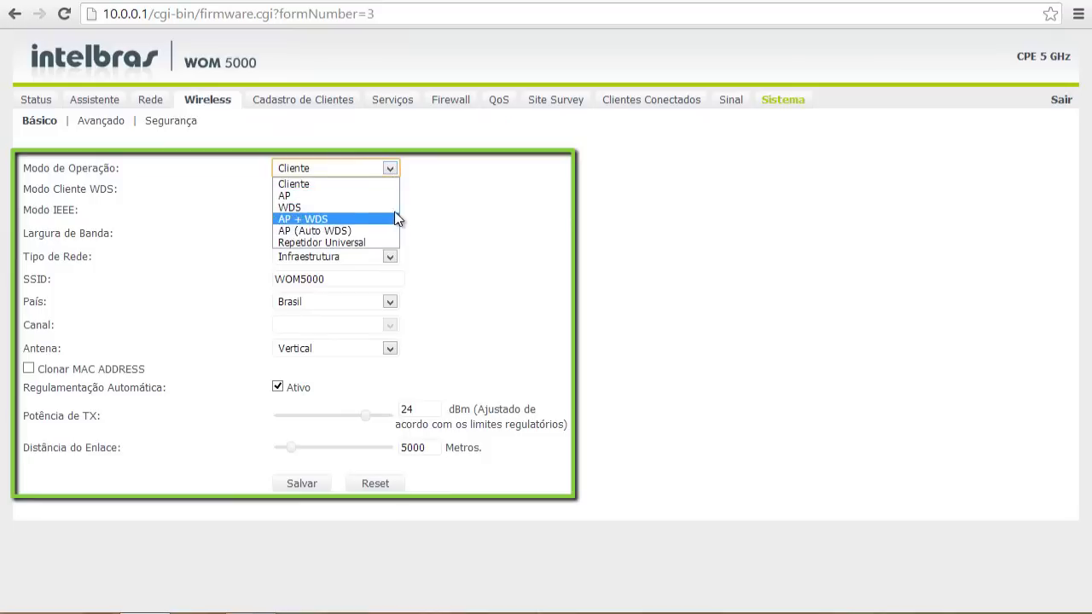
click(391, 182)
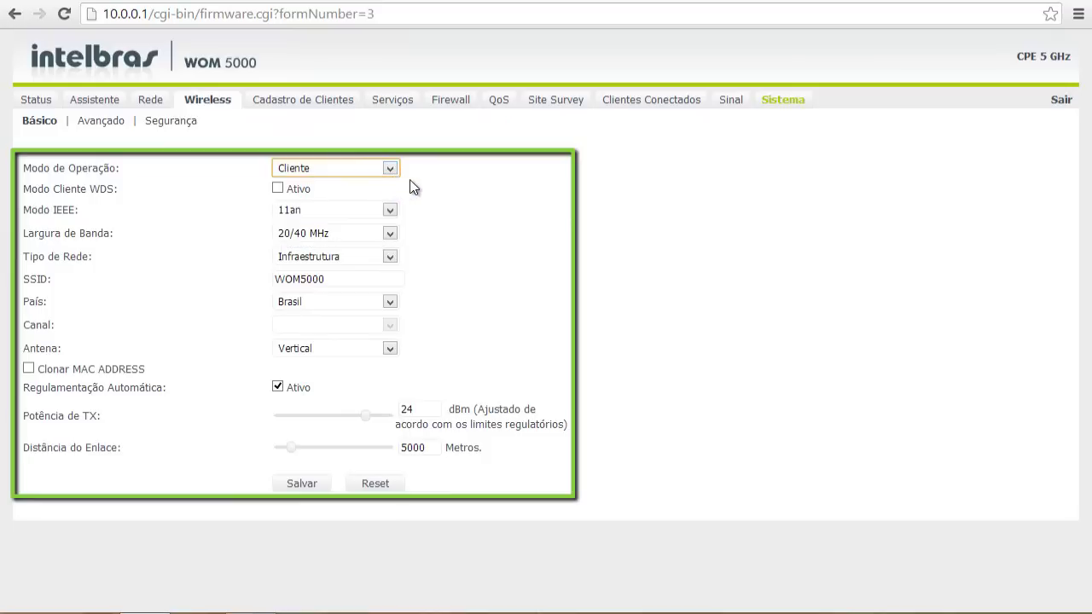
- Review the WDS client setting and the IEEE mode and bandwidth options, keeping 11an and 20/40 MHz
click(277, 188)
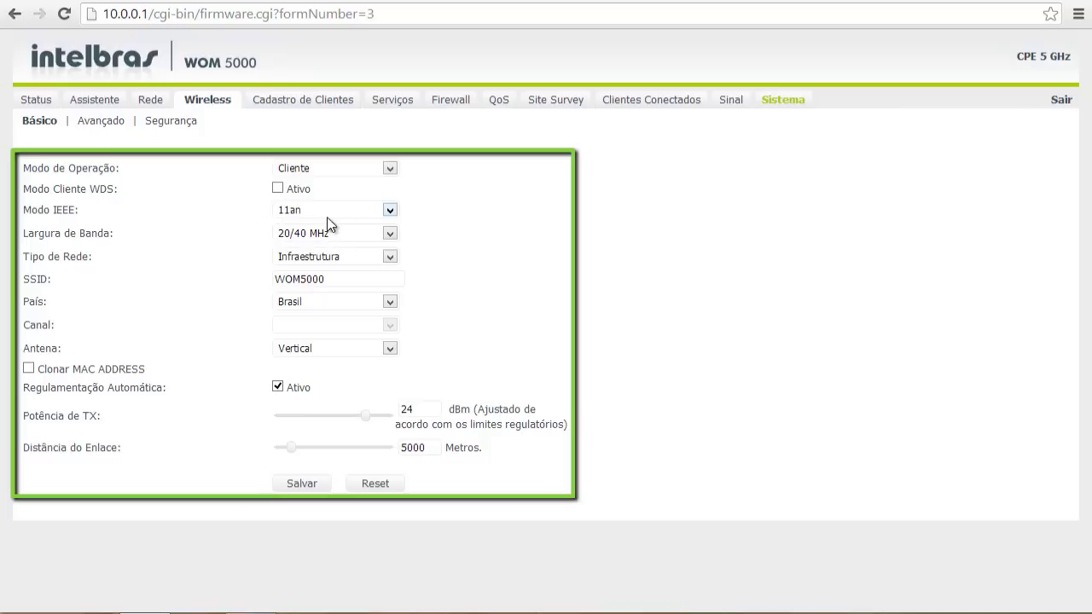
click(393, 211)
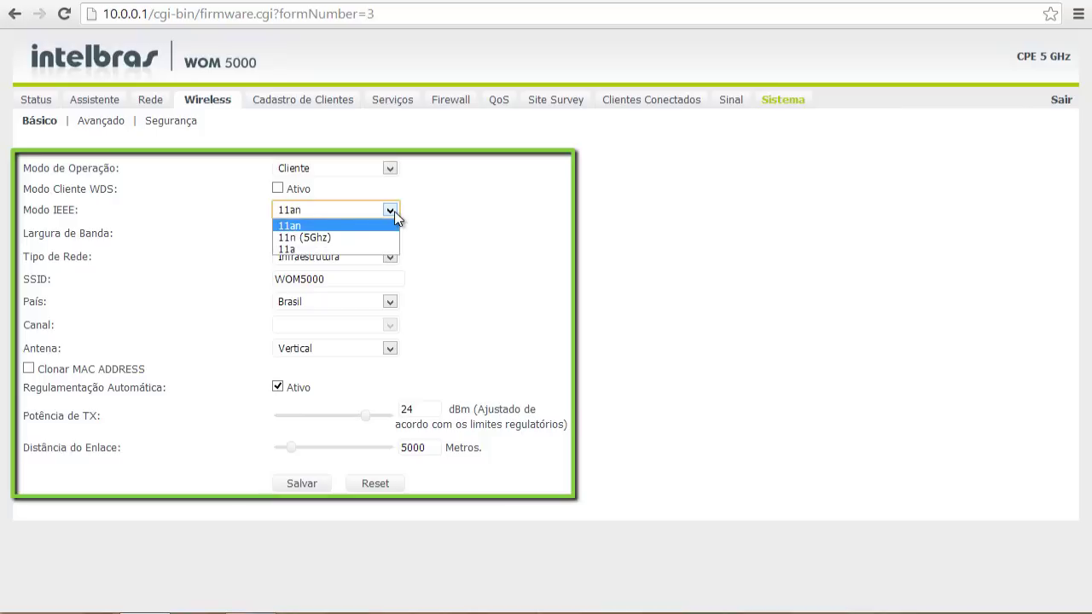
click(394, 211)
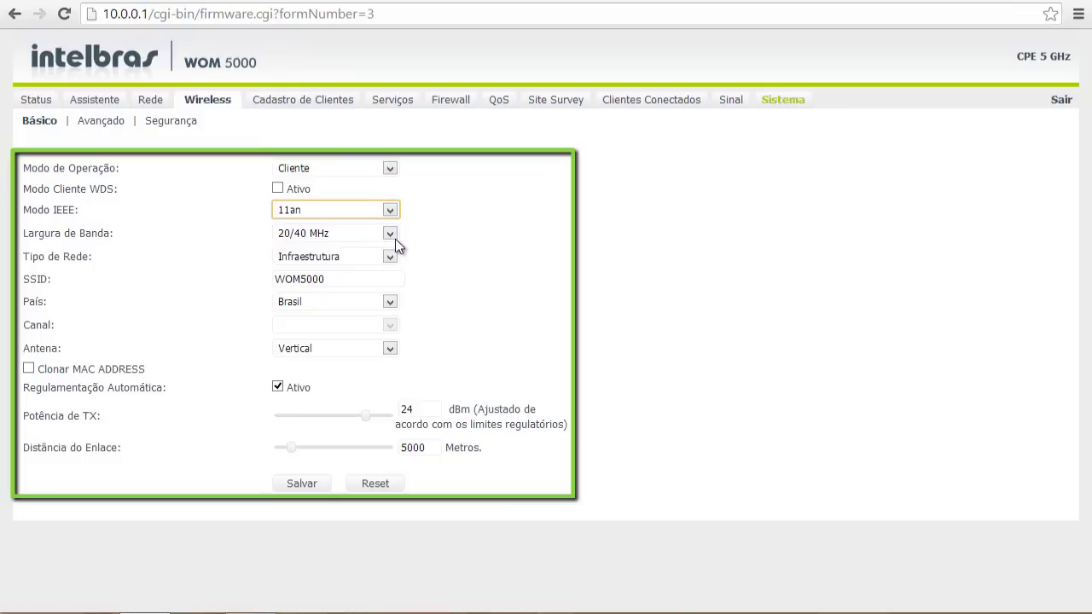
click(391, 235)
click(391, 235)
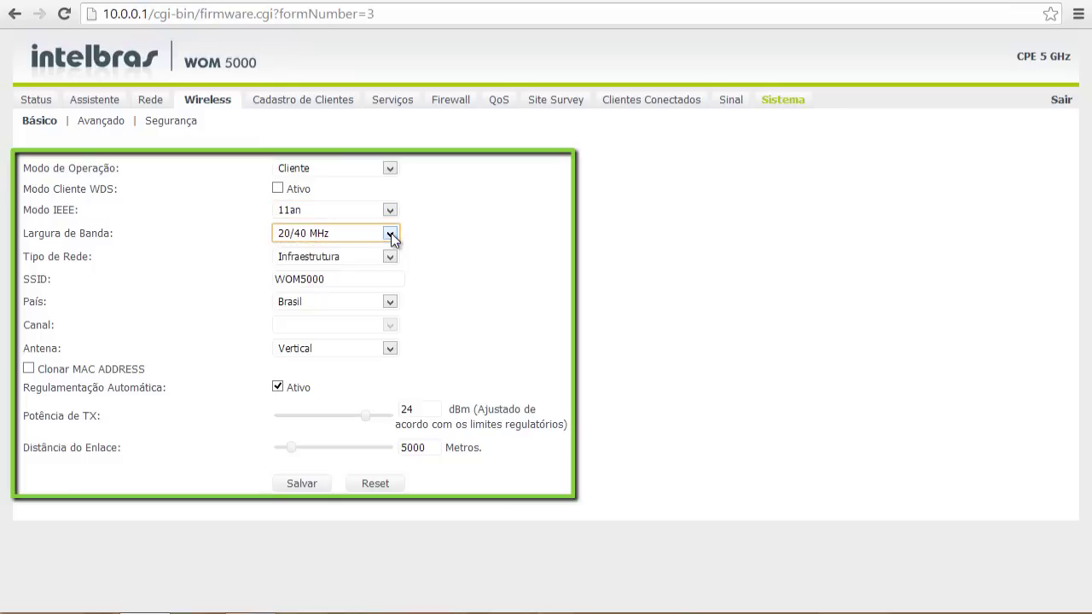
- Keep WOM5000 as the SSID, and select Brasil as the country and Vertical as the antenna polarization
click(370, 279)
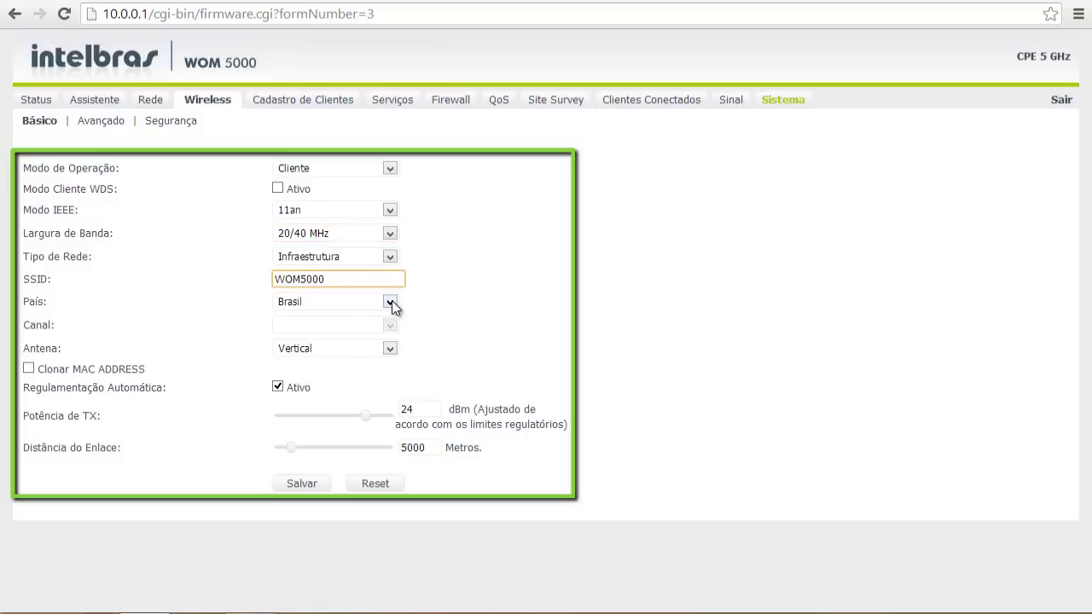
click(392, 302)
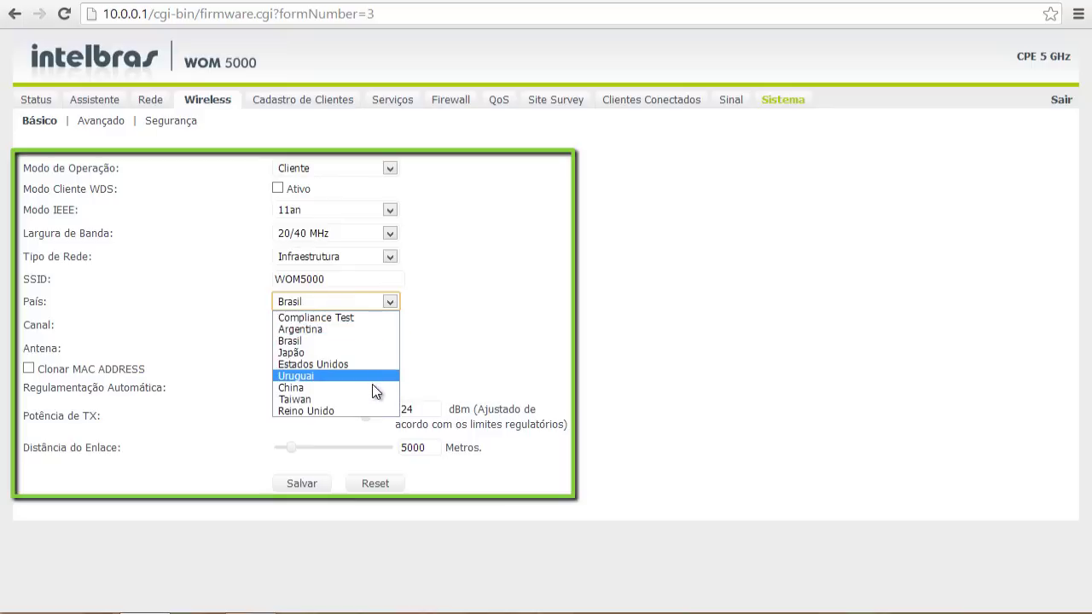
click(378, 340)
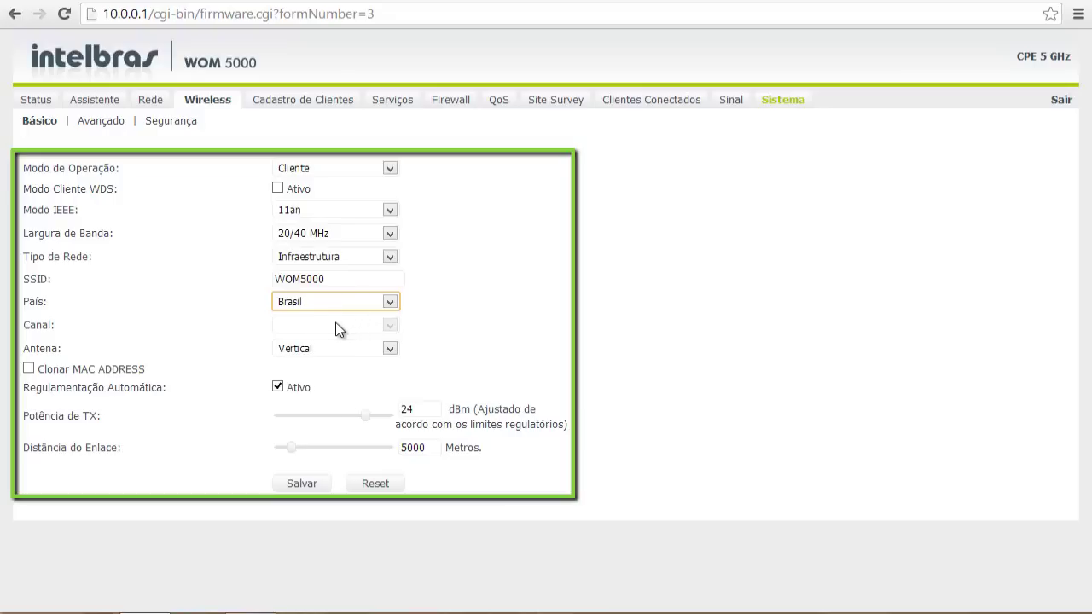
click(389, 350)
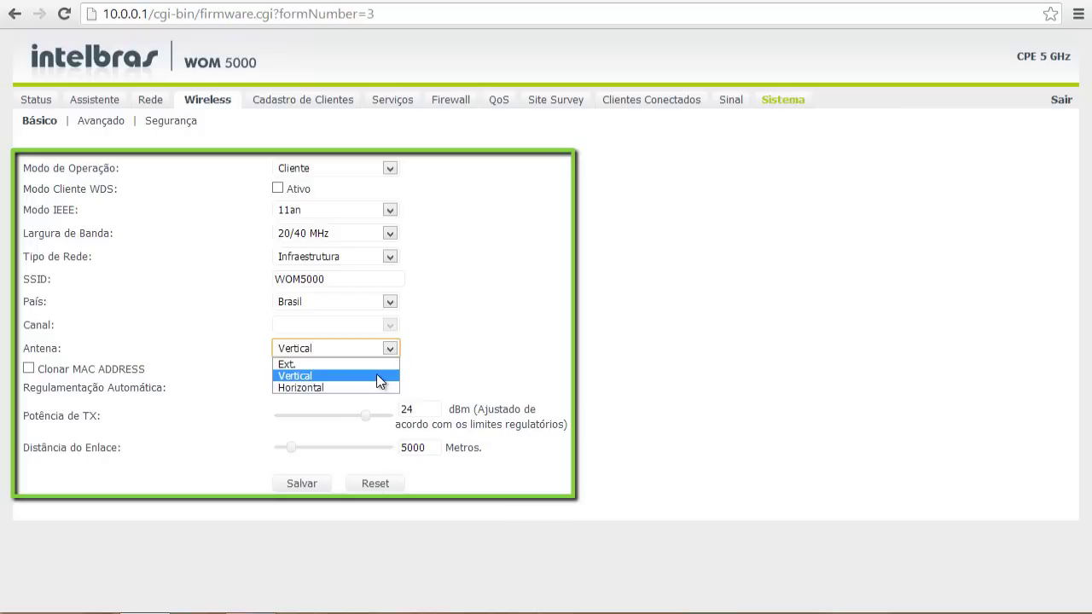
click(376, 376)
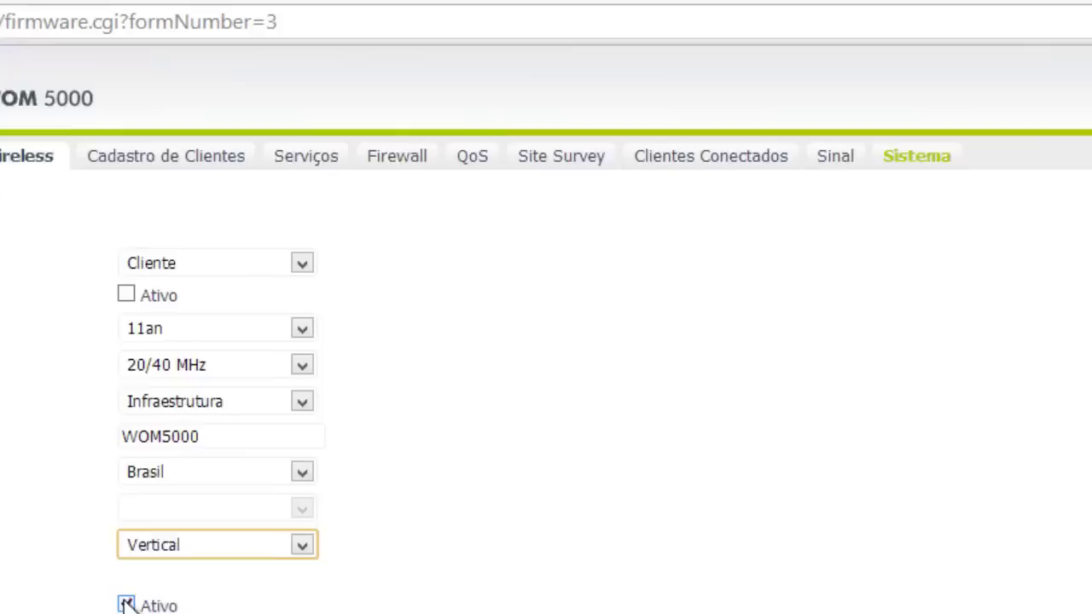
- Turn automatic regulation off, accept the country regulation notice, and turn the regulation back on
click(125, 605)
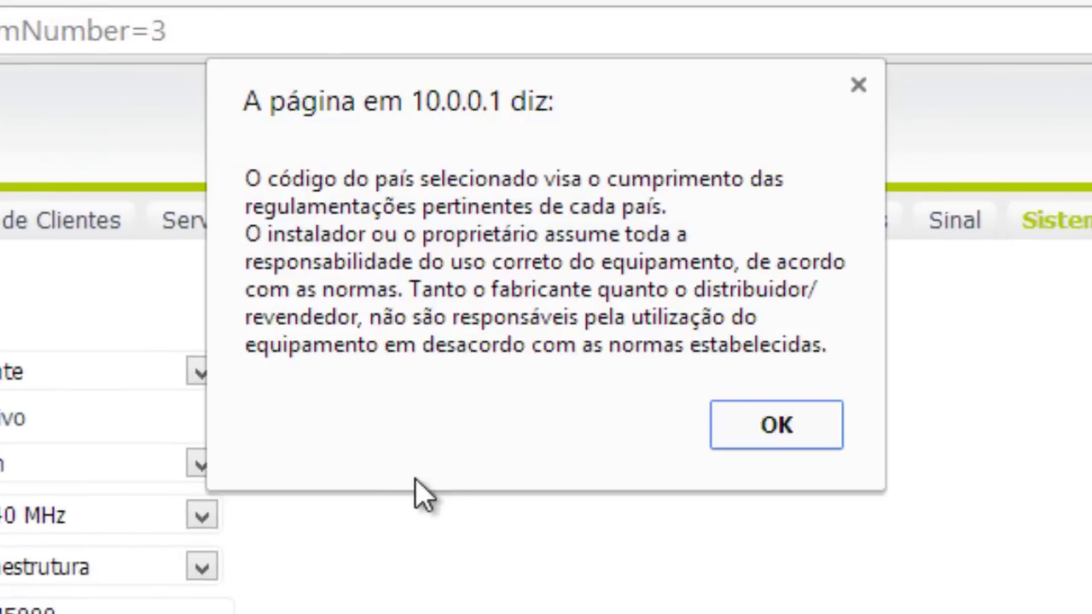
click(777, 425)
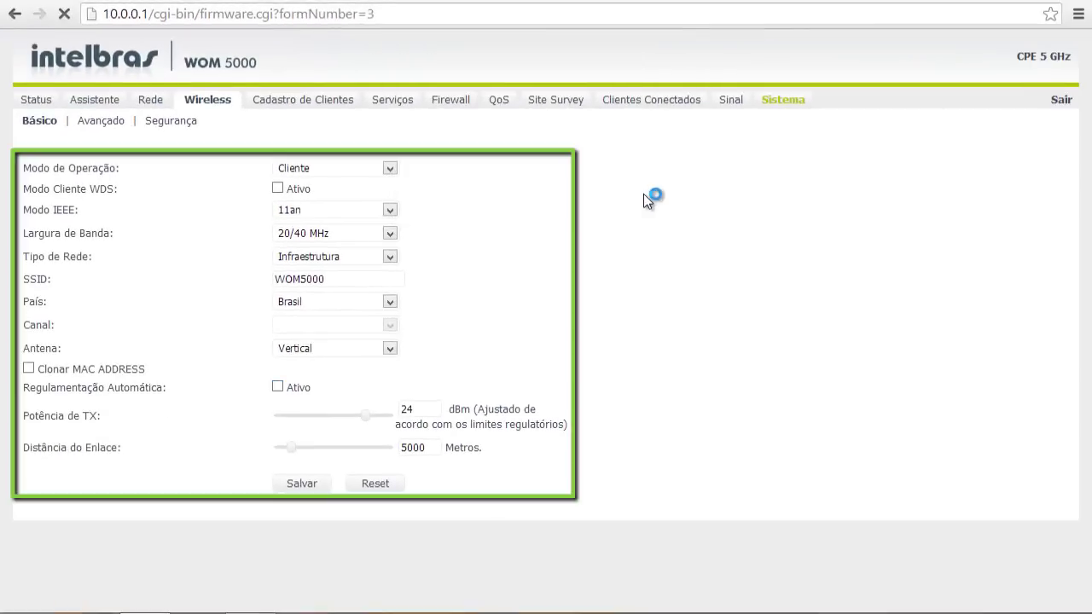
click(278, 387)
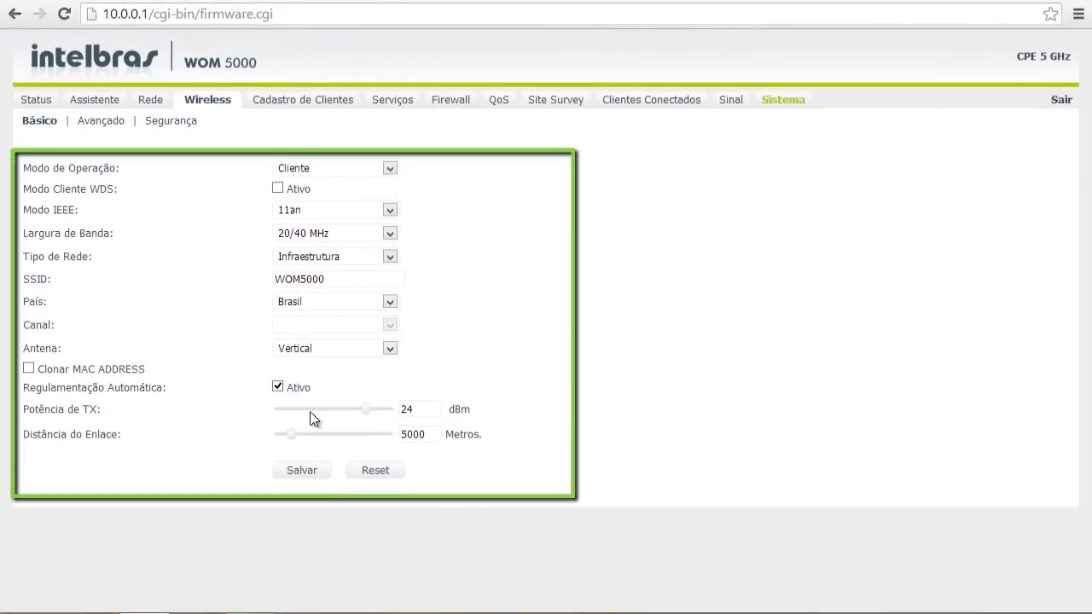
- Set the TX power to 15 dBm and the link distance to 1500 metres, and save the basic wireless settings
drag(360, 420, 328, 418)
mouse_move(292, 439)
mouse_down()
mouse_move(308, 439)
mouse_move(288, 440)
mouse_up()
click(299, 474)
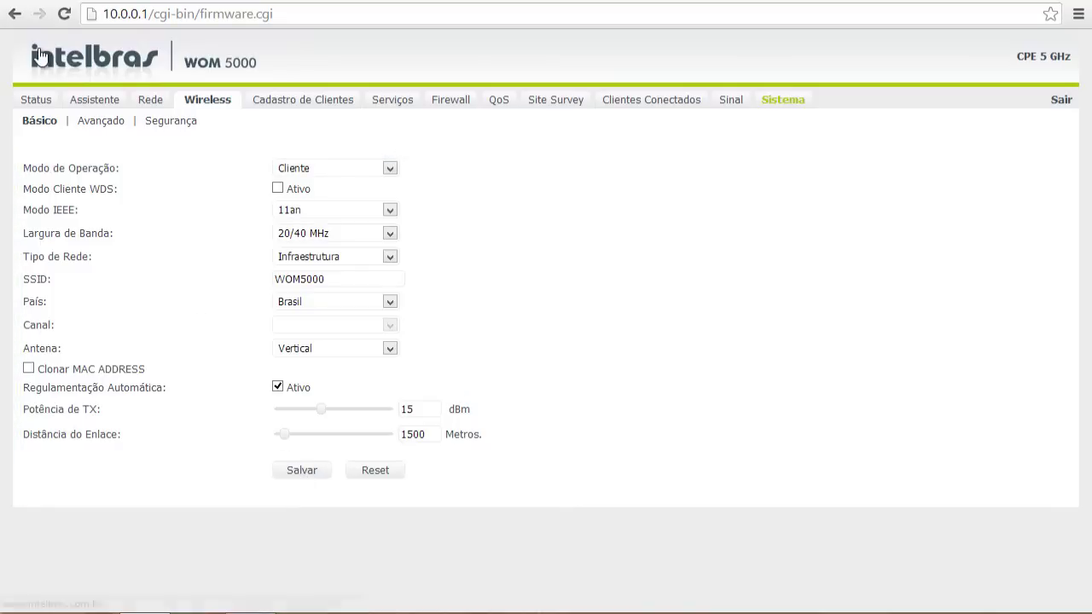
- After reviewing the advanced wireless settings, set the authentication to WPA2-PSK with AES, enter the wireless password, and save
click(94, 125)
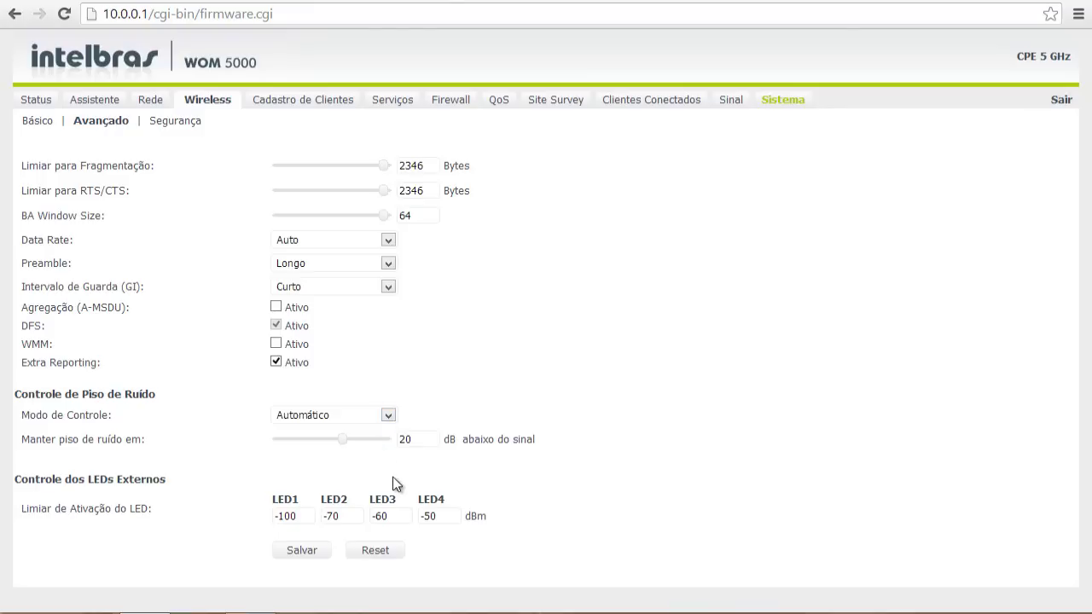
click(197, 130)
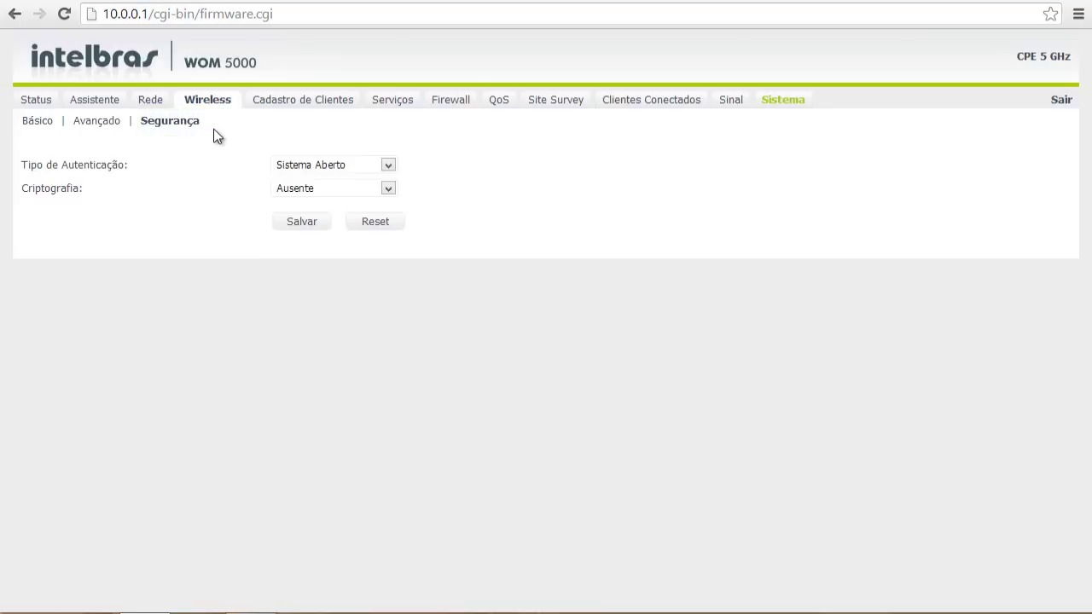
click(385, 167)
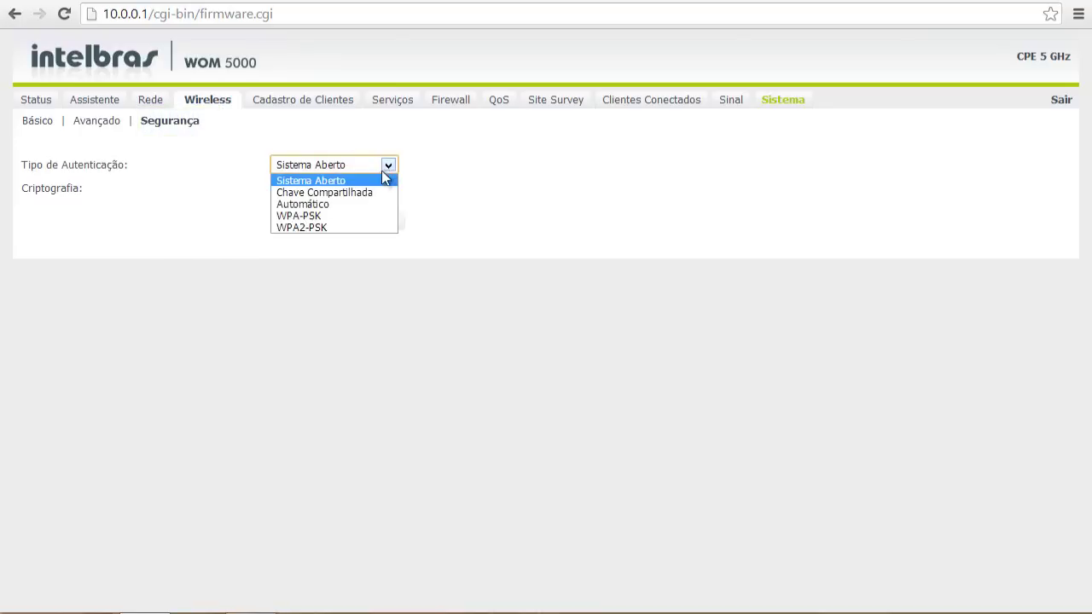
click(363, 227)
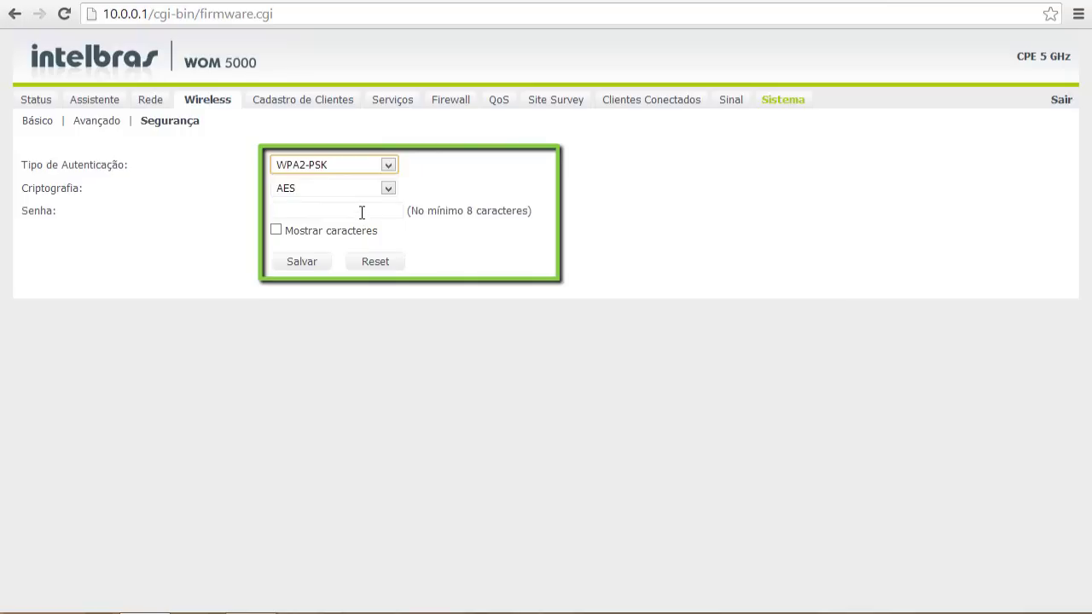
click(378, 210)
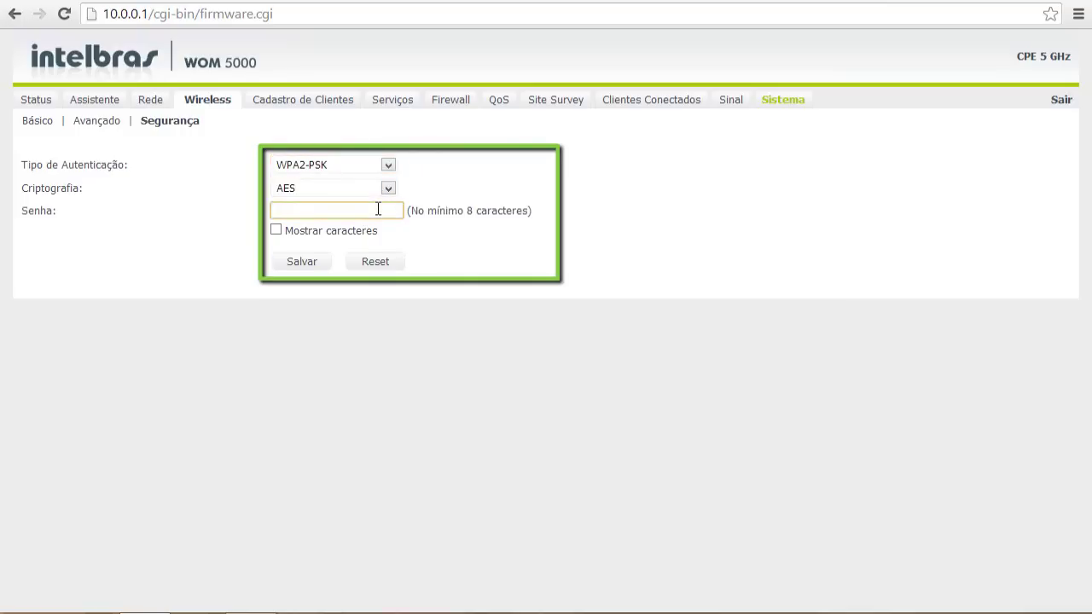
text(•••••)
click(302, 263)
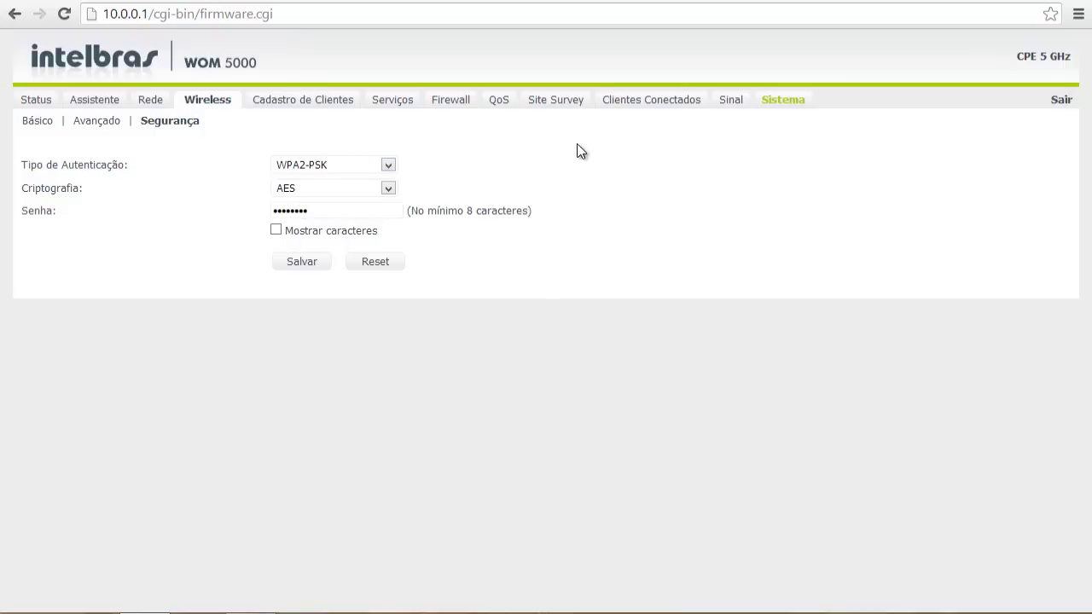
- Apply the saved modifications in the system settings with a test time of 0 seconds, and log back in as admin
mouse_move(778, 108)
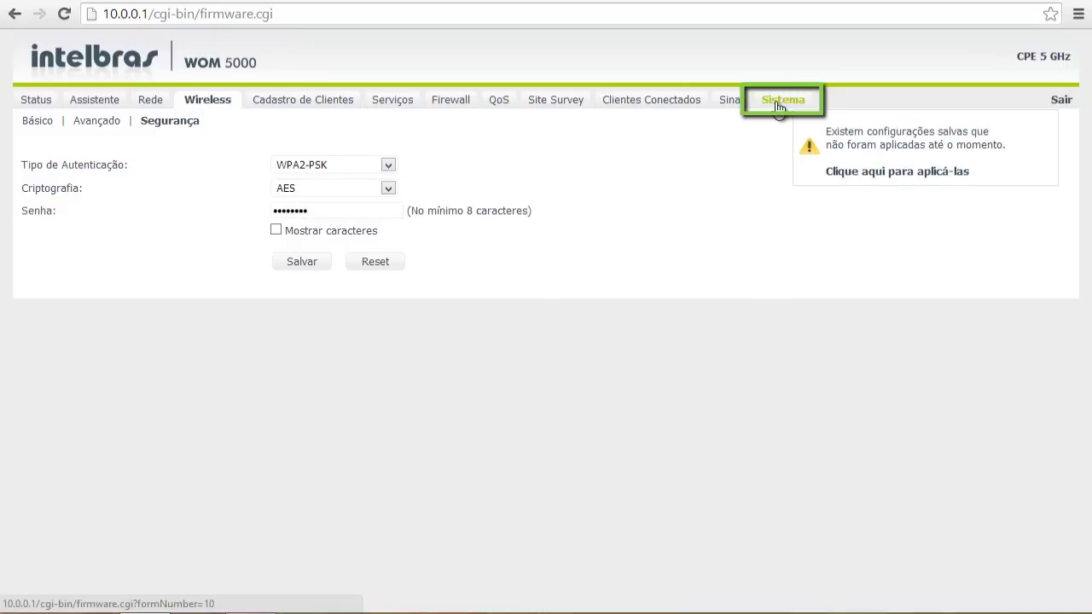
click(780, 103)
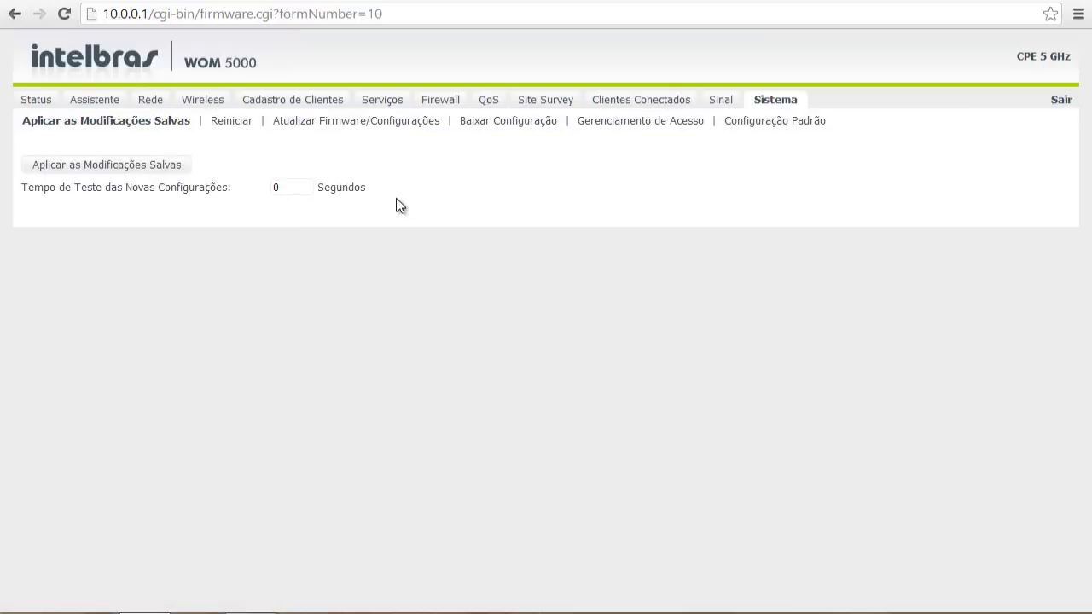
click(120, 165)
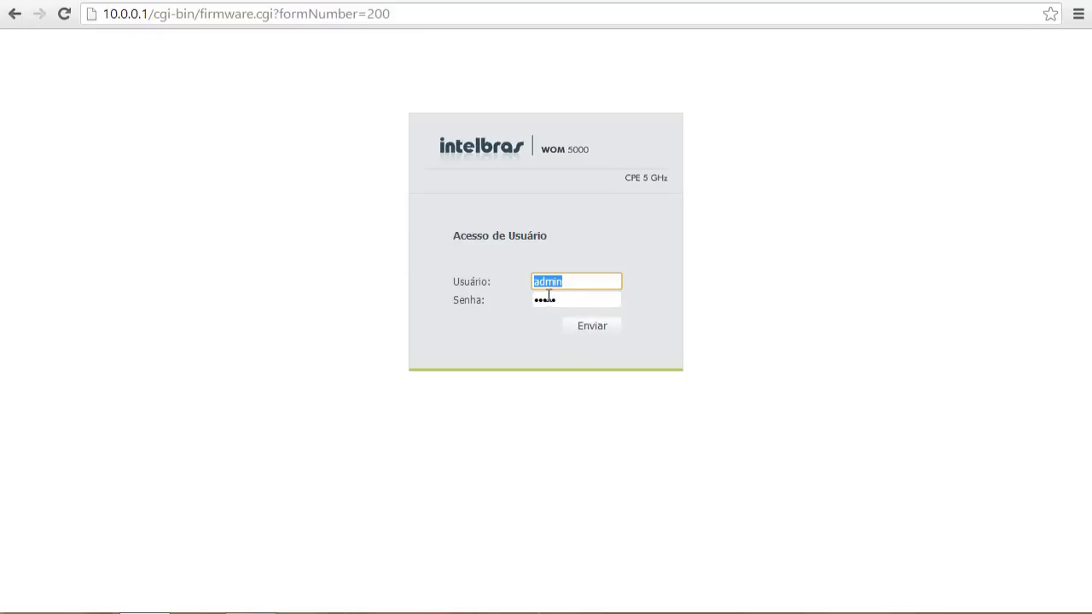
click(586, 327)
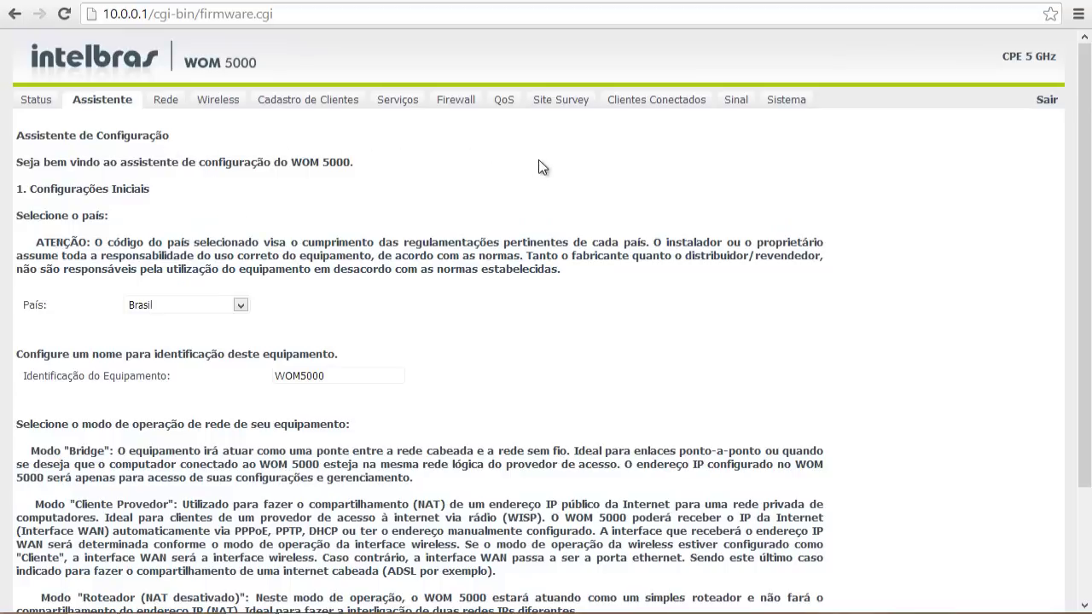
- Run a site survey, connect to the Intelbras access point on channel 5800, and refresh the signal analysis
click(565, 102)
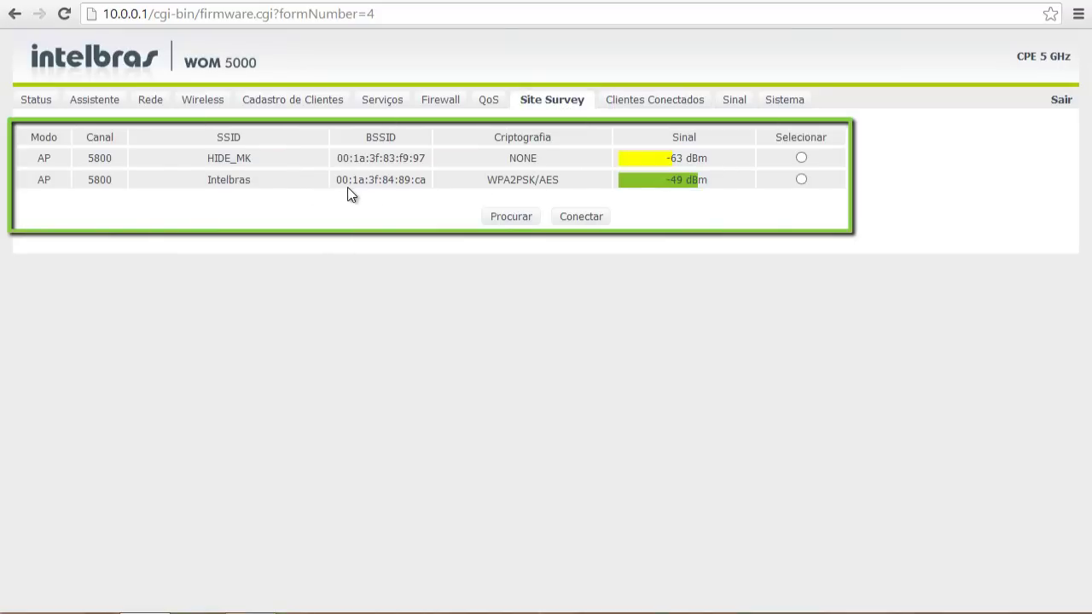
click(802, 180)
click(581, 219)
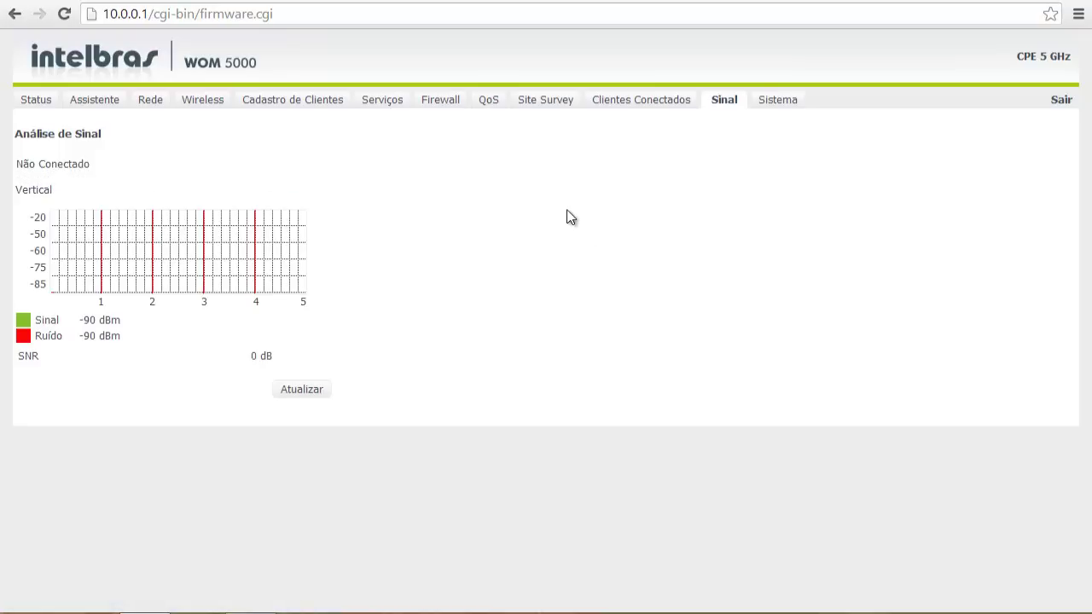
click(311, 391)
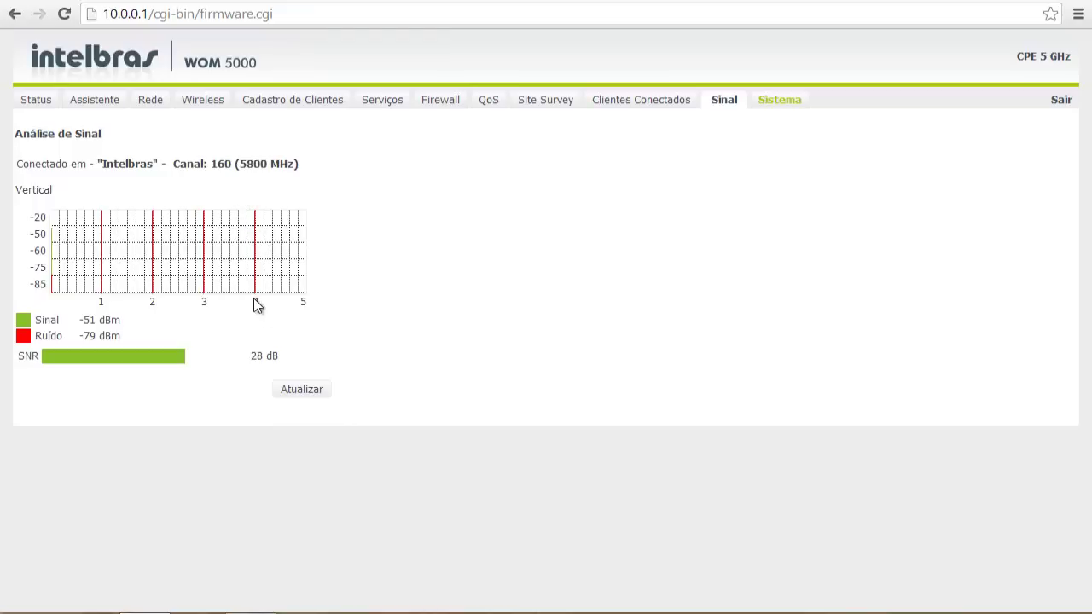
click(301, 391)
- Put the saved access point connection into effect by restarting the device, and sign in again
click(795, 105)
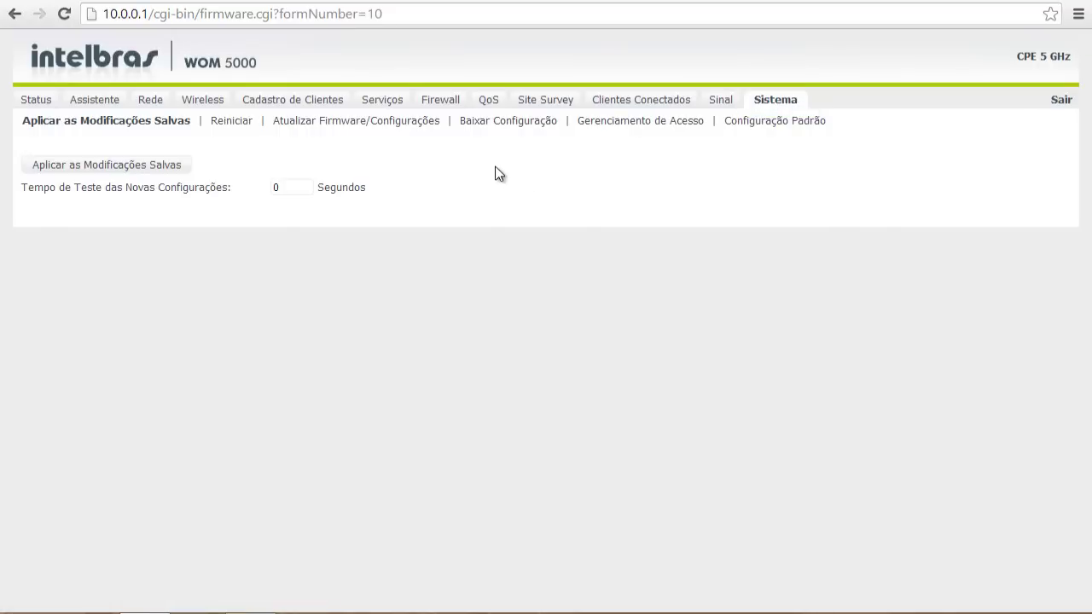
click(234, 120)
click(109, 165)
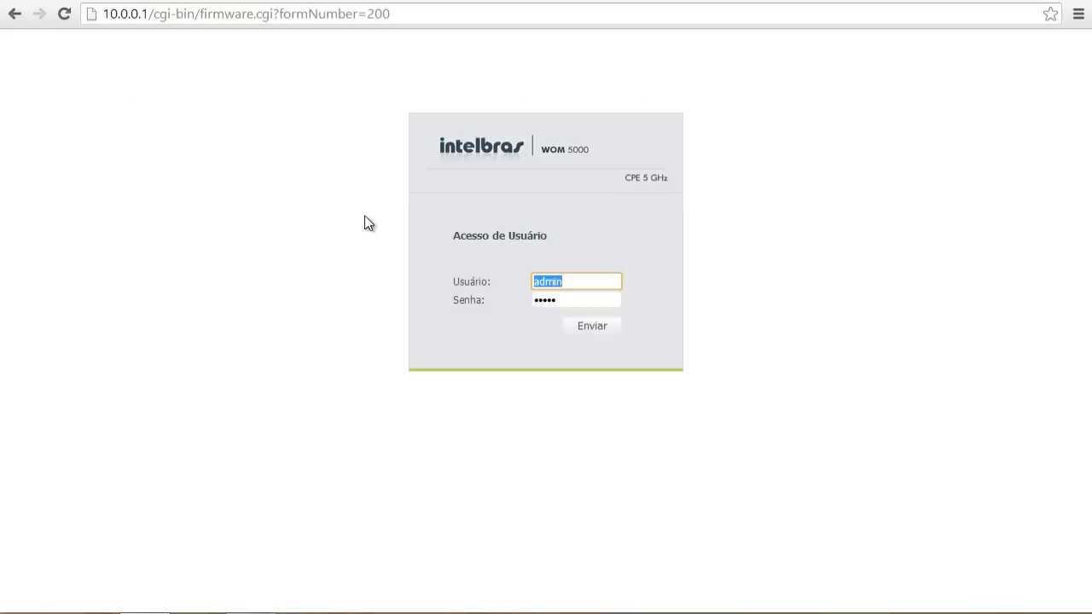
click(590, 326)
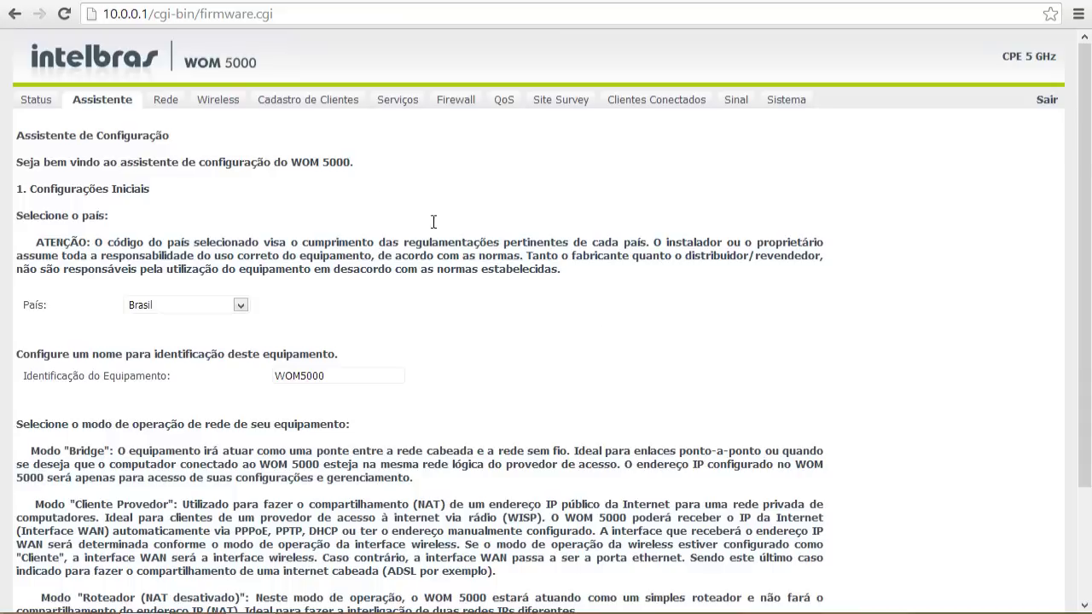
- Review the device status, examining the wireless, Ethernet, LAN, PPPoE WAN, DHCP and bandwidth control information
click(38, 100)
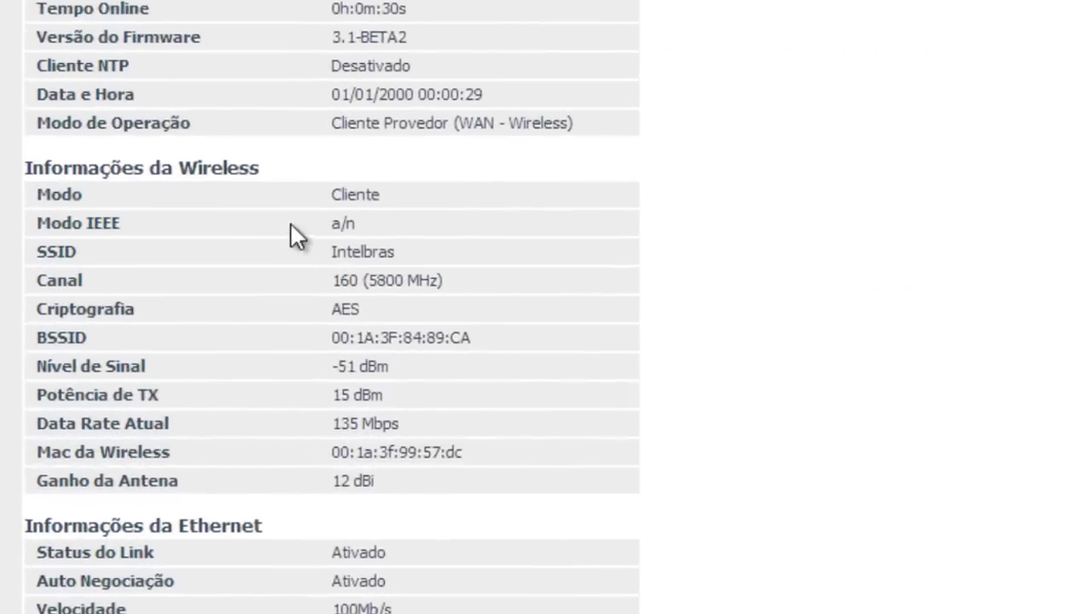
click(290, 295)
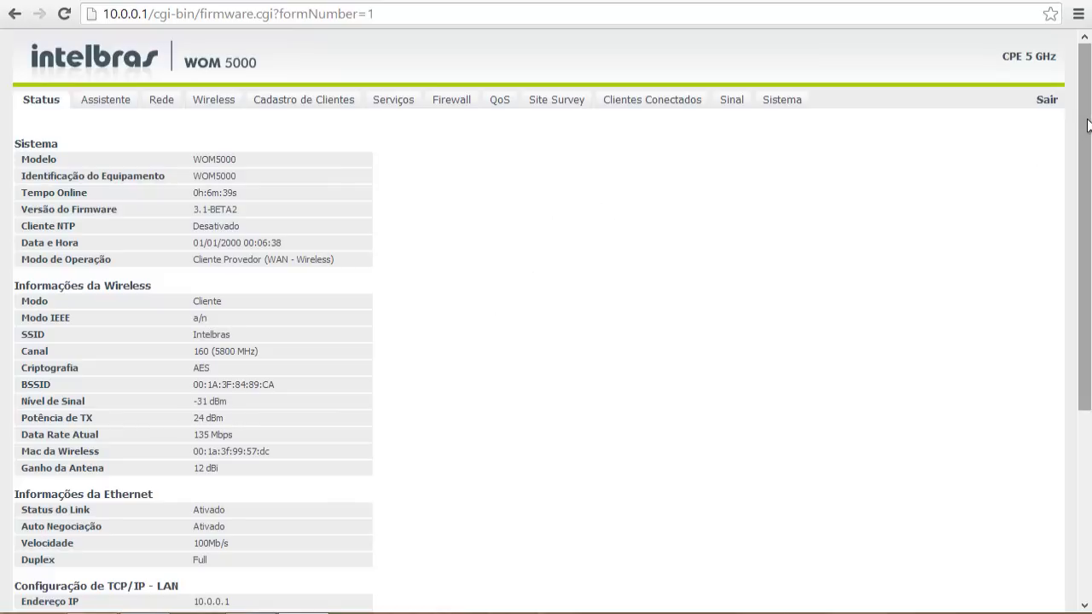
drag(1088, 126, 1077, 339)
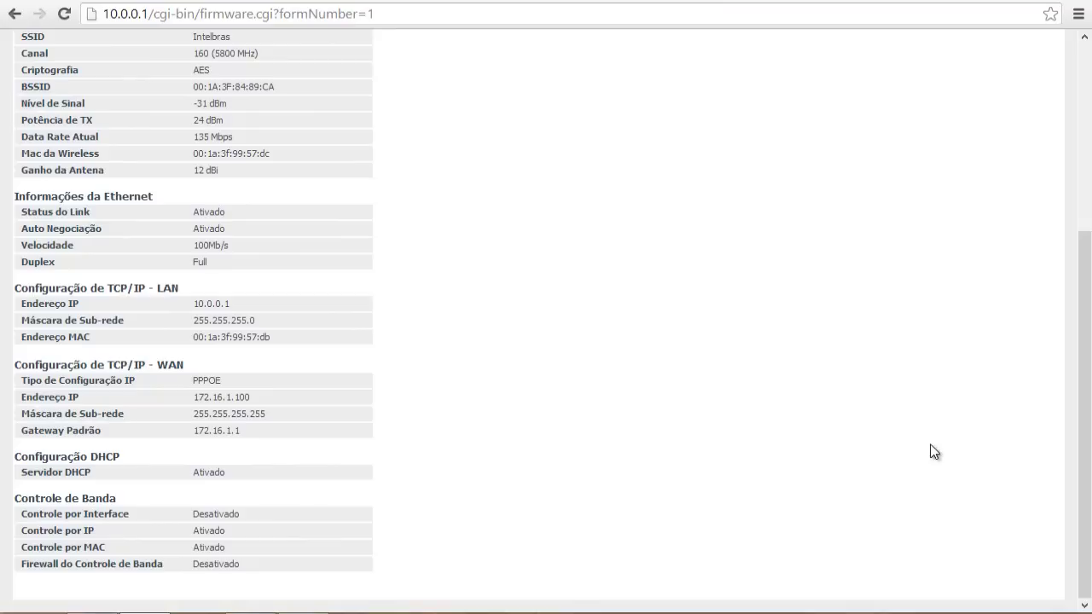
drag(1081, 418, 1081, 208)
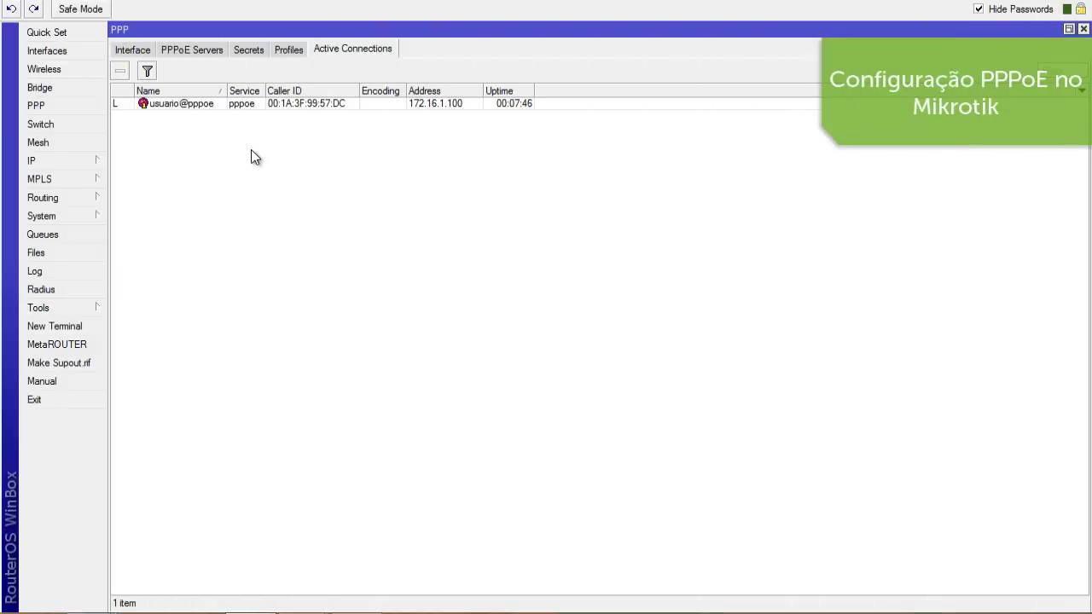
- In MikroTik WinBox, inspect the details of the active PPPoE connection and view the configured PPPoE servers
double_click(208, 104)
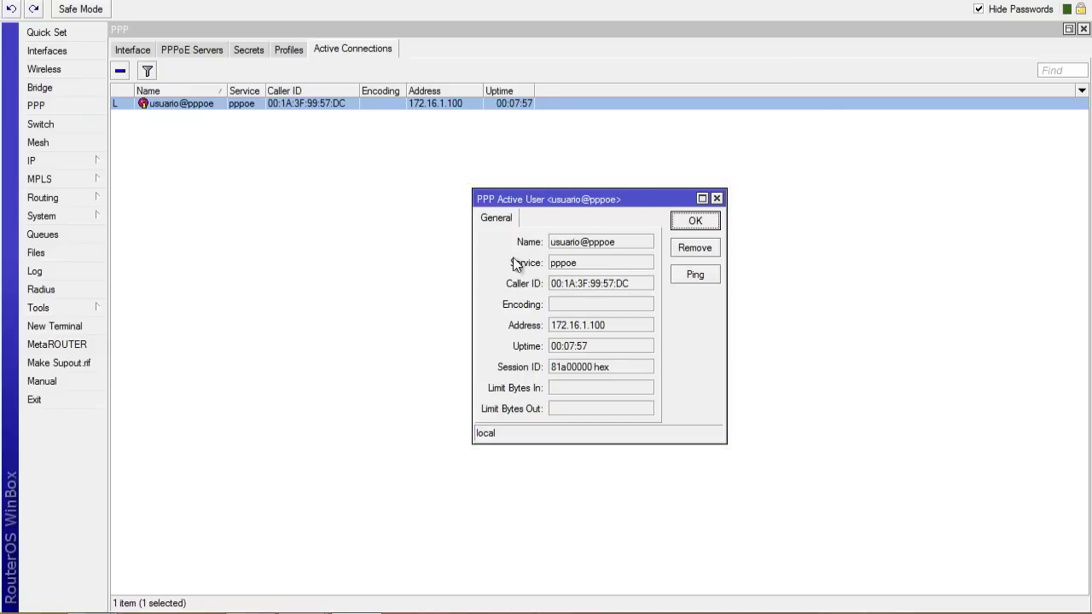
click(695, 223)
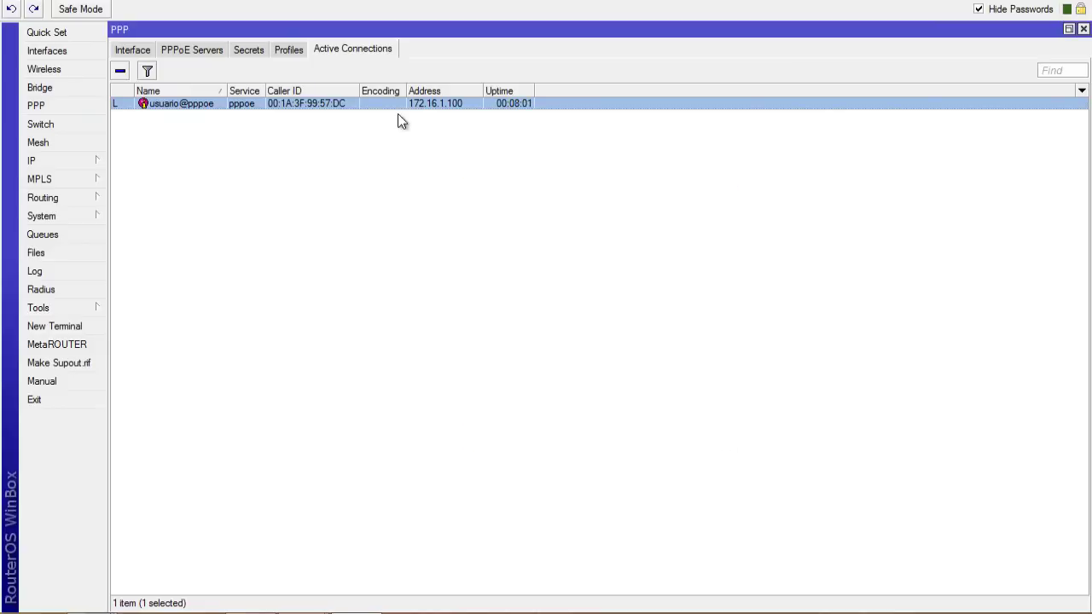
click(194, 51)
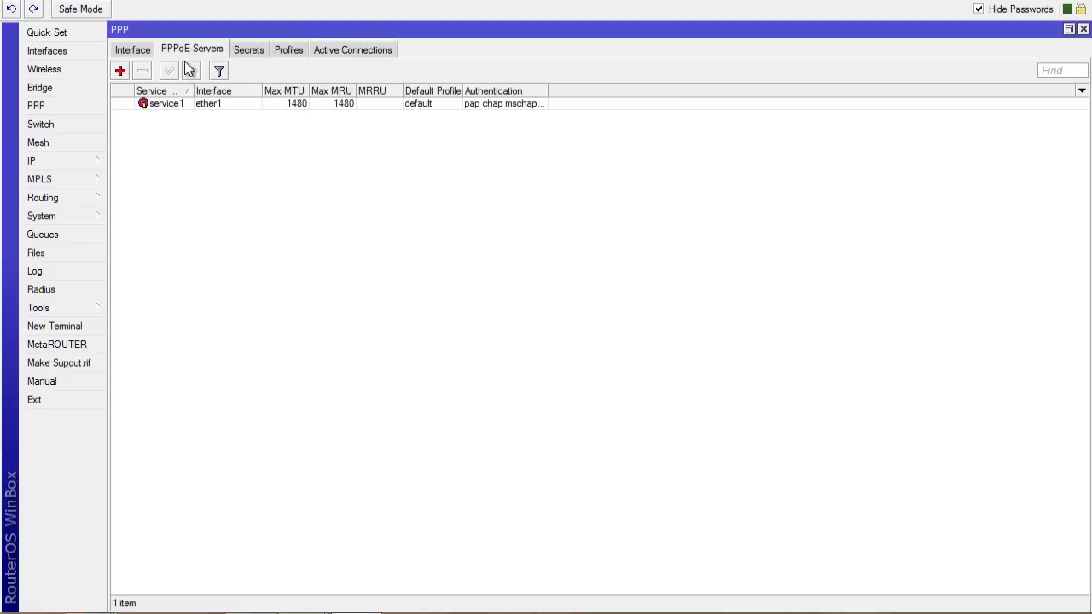
- Examine the status of the client's dynamic PPPoE server interface in the PPP interface list, and close its details
click(133, 50)
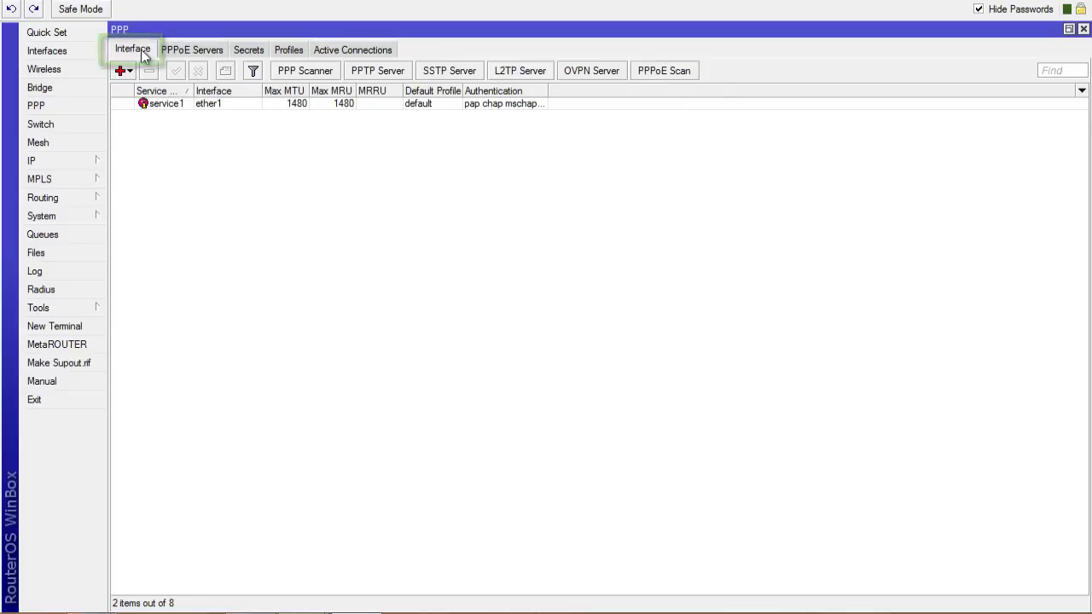
double_click(173, 105)
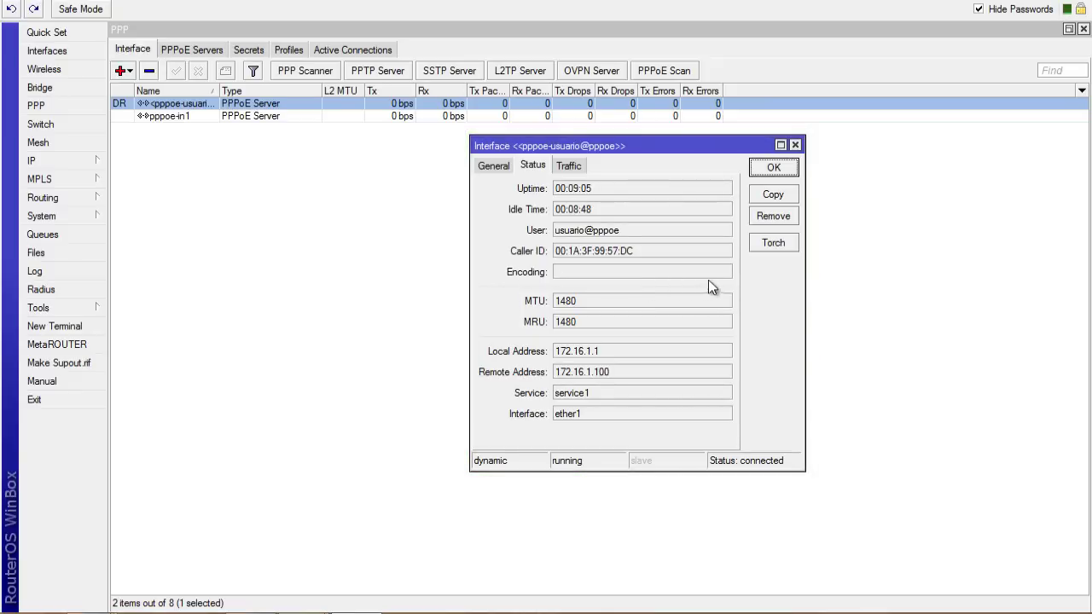
click(773, 168)
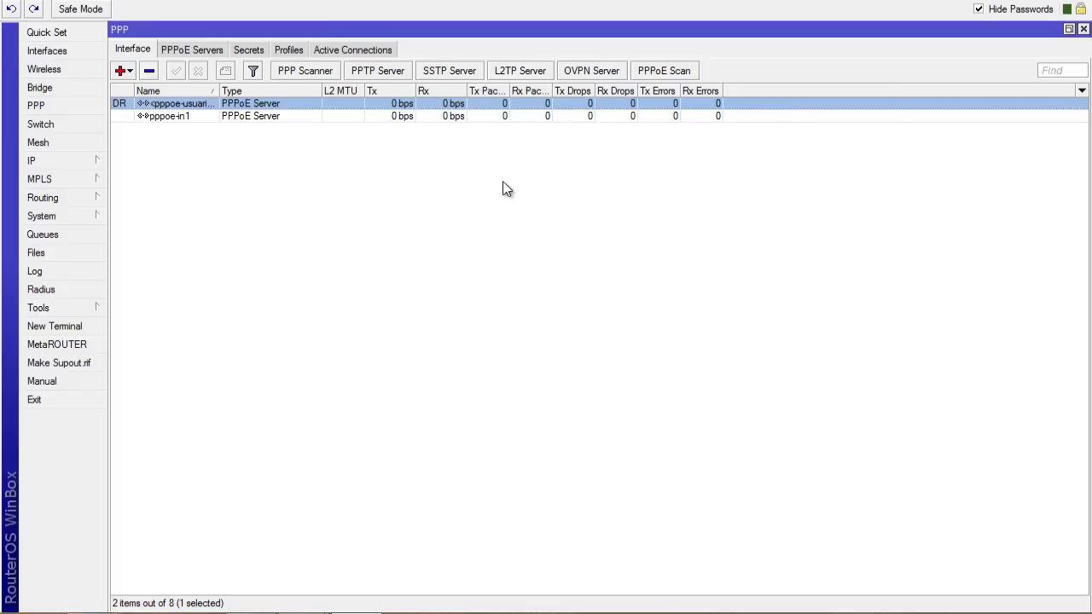